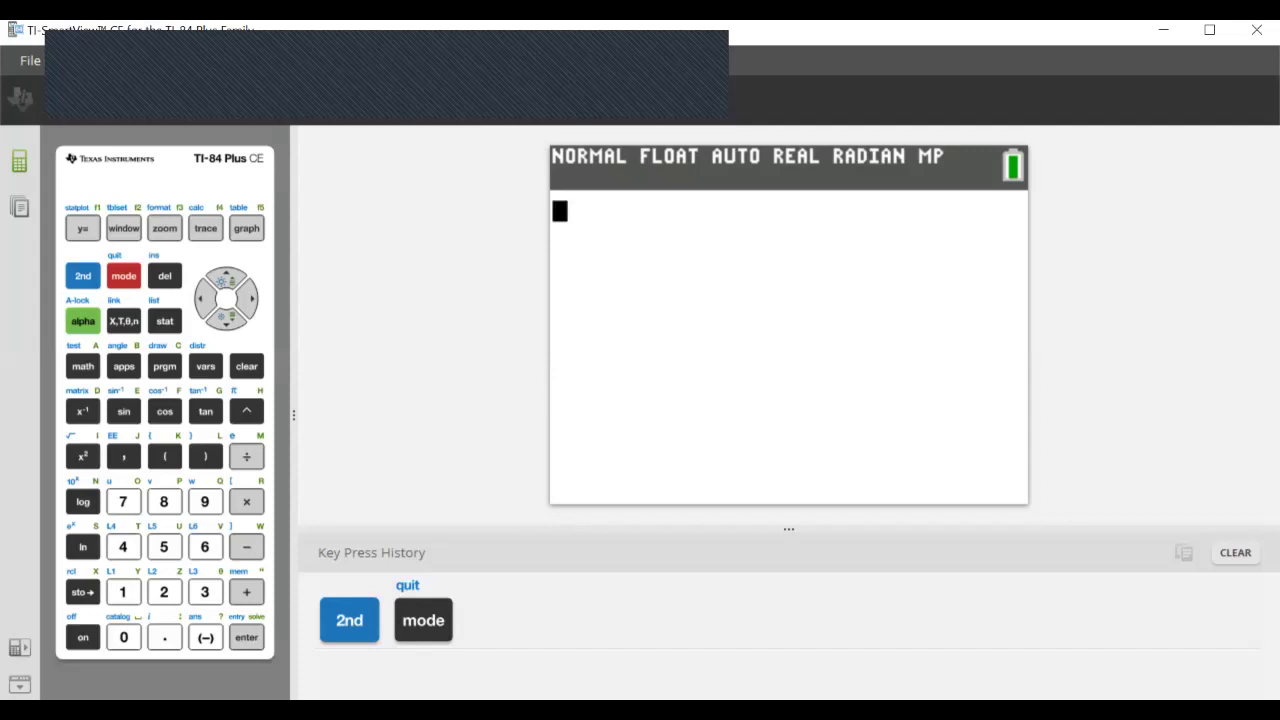
# Step: Open the stat list editor and enter 9 and 8 as the first two values of list L3
pyautogui.click(165, 321)
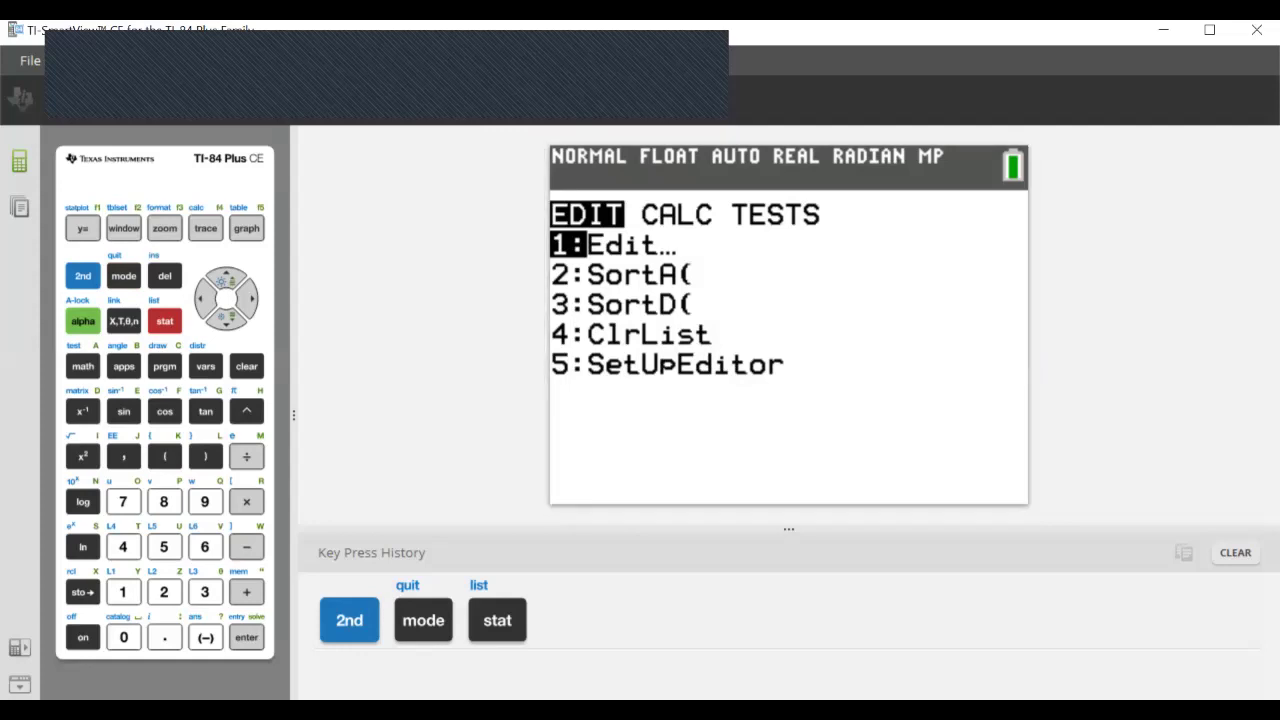
pyautogui.press('1')
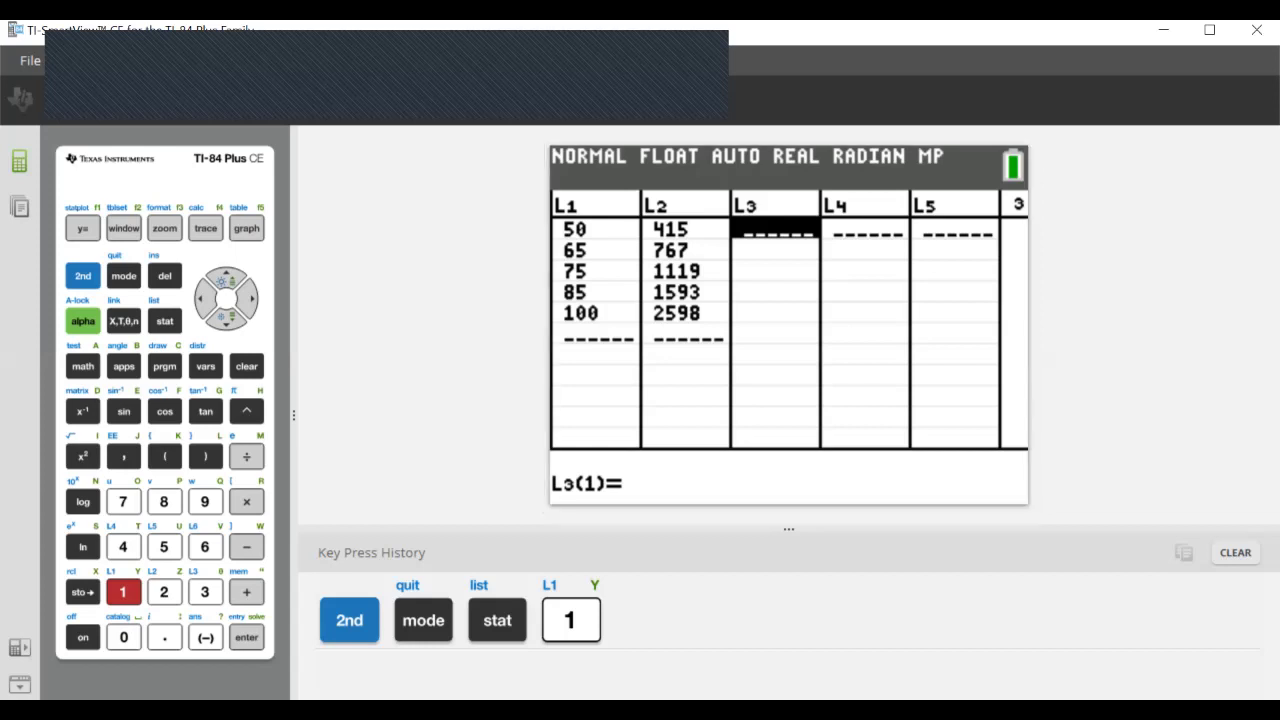
pyautogui.write('9')
pyautogui.press('Return')
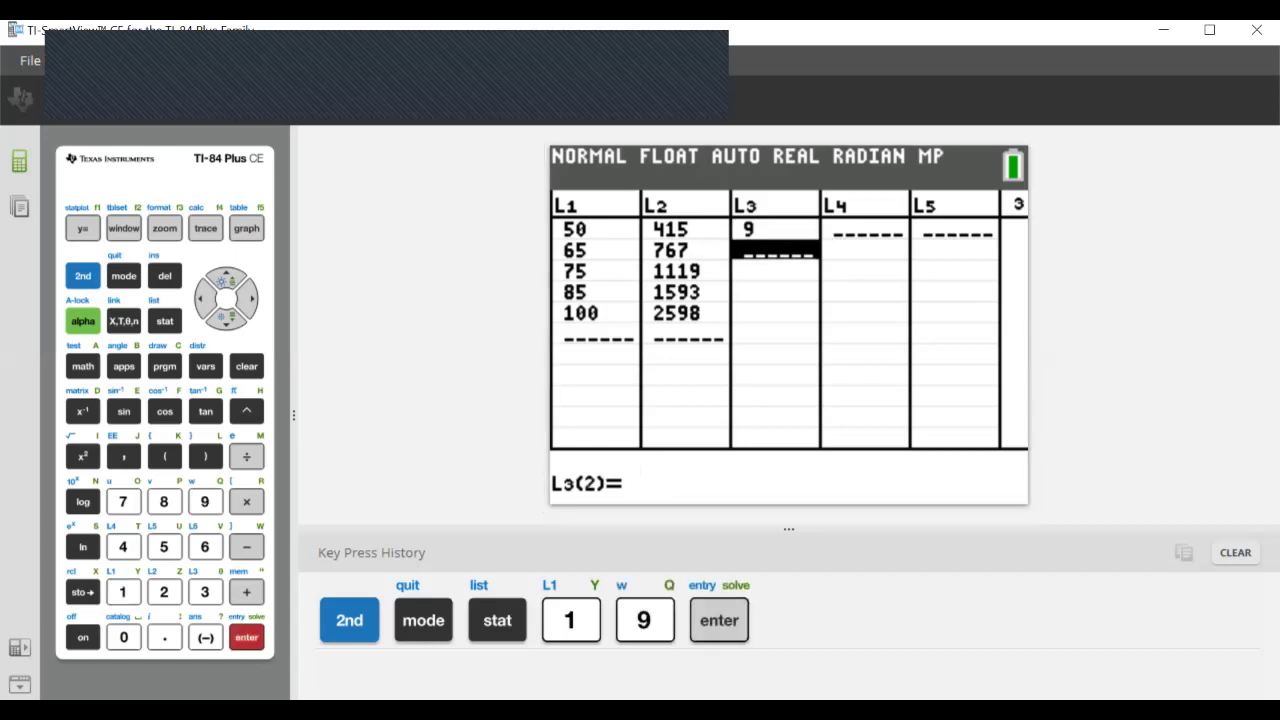
pyautogui.write('8')
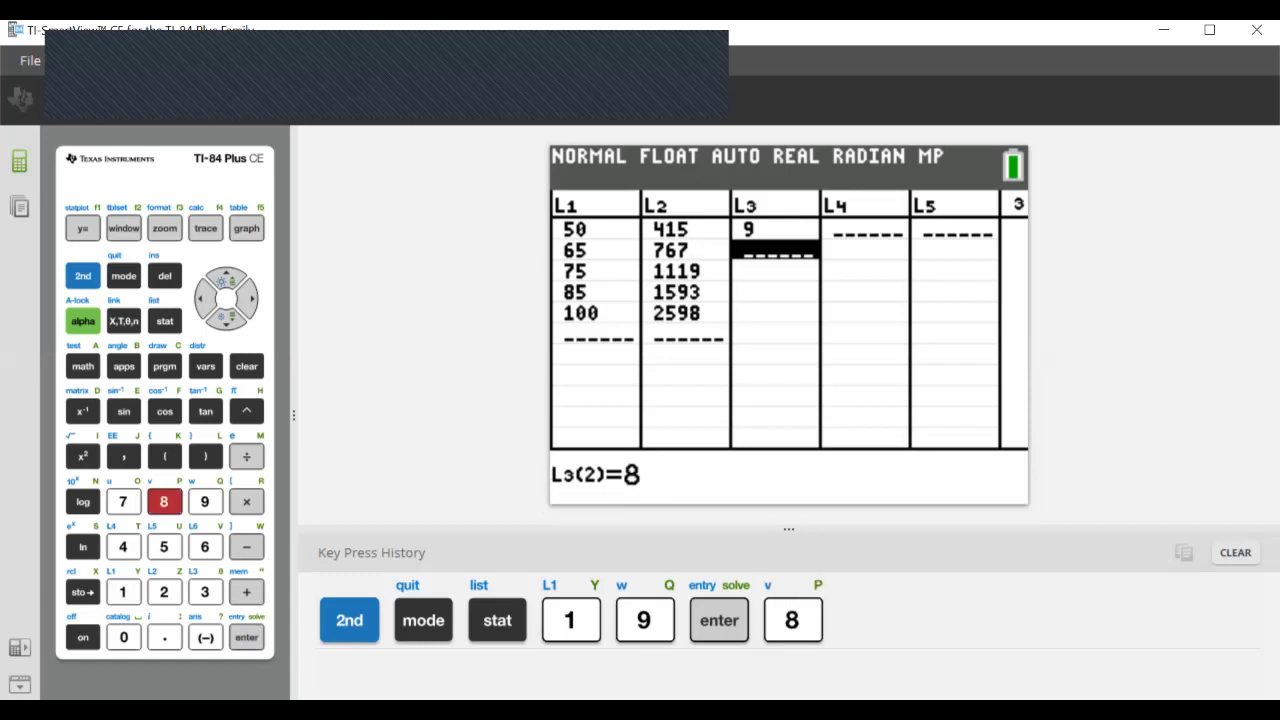
pyautogui.press('Return')
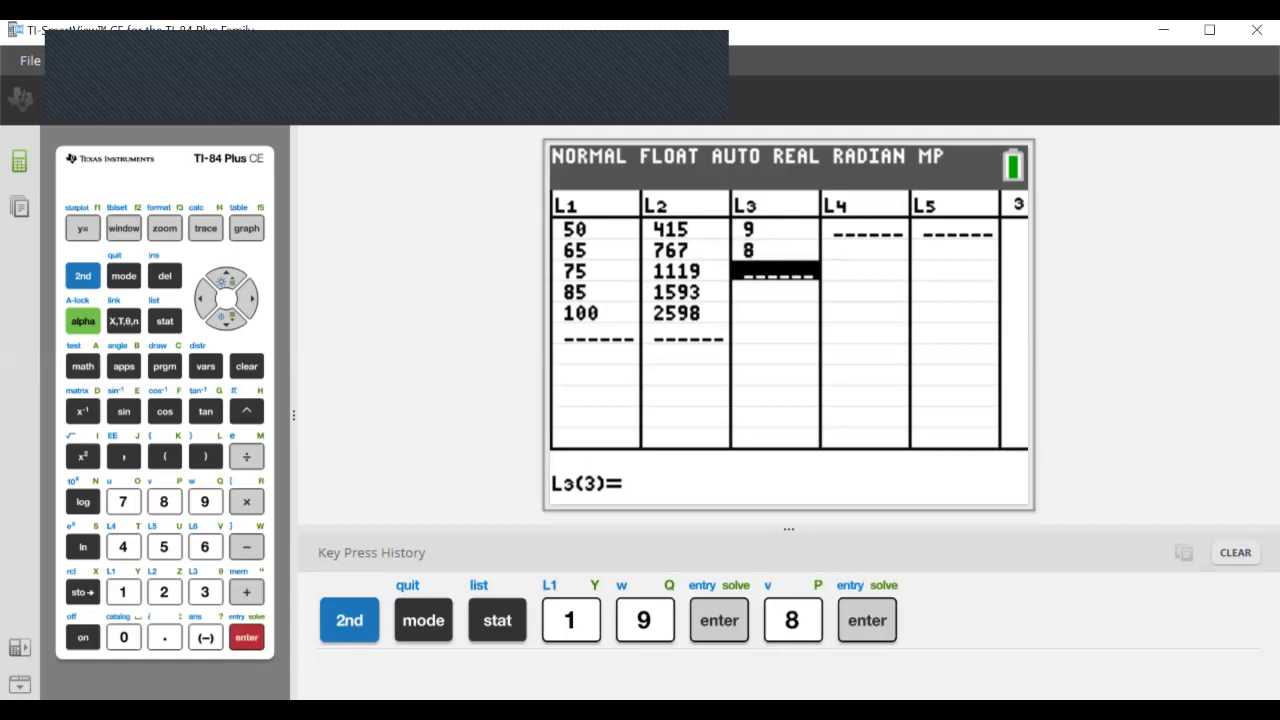
# Step: Clear all values from list L3 at once through its header, keeping the list itself
pyautogui.press('Up')
pyautogui.press('Up')
pyautogui.press('Up')
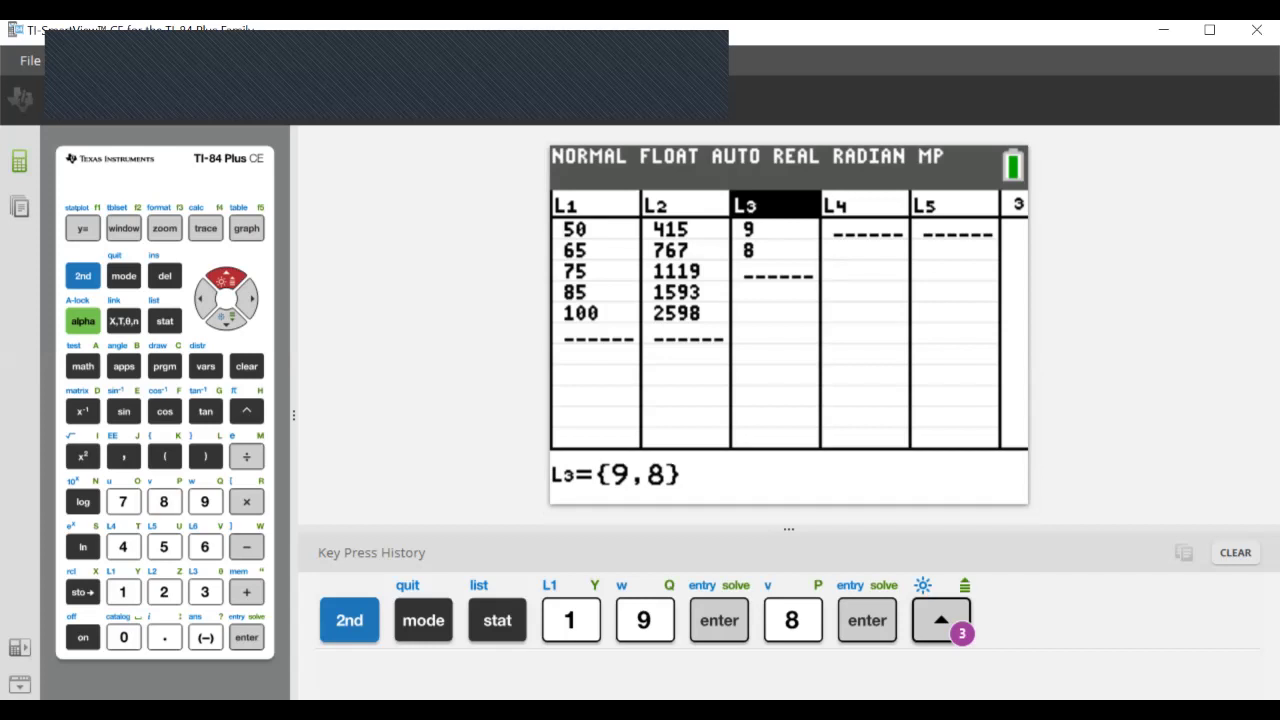
pyautogui.press('BackSpace')
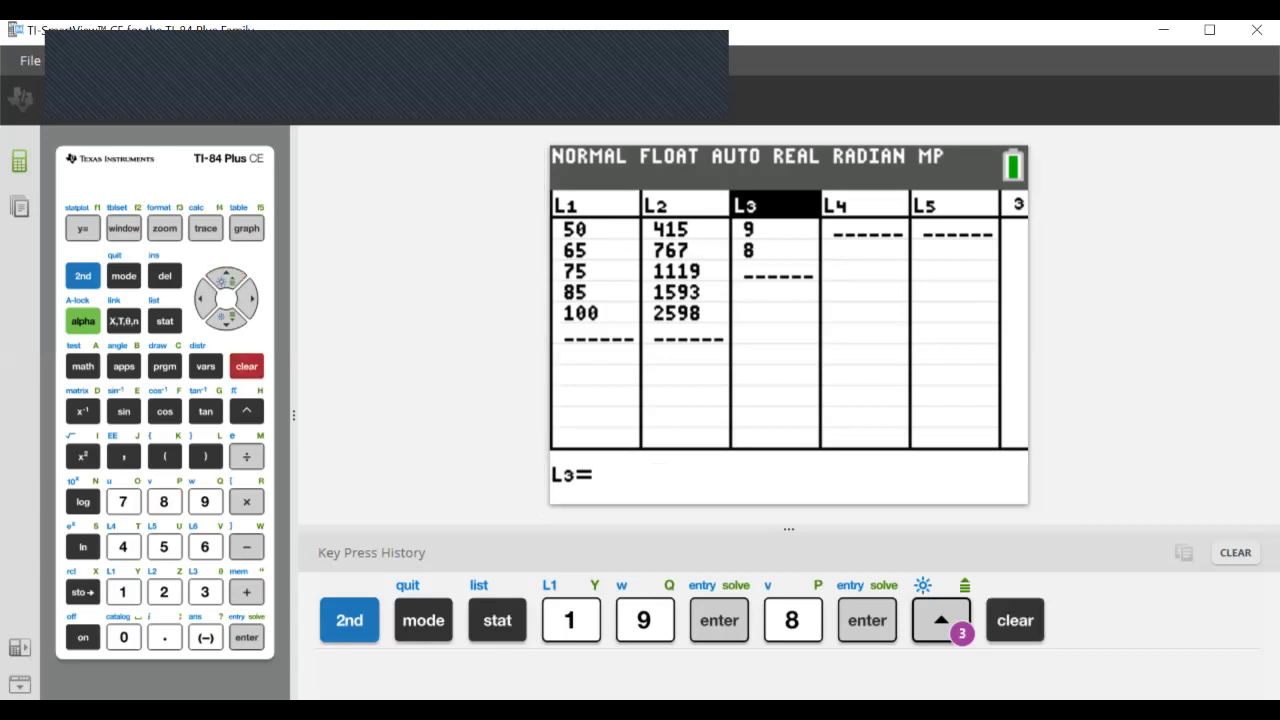
pyautogui.press('Return')
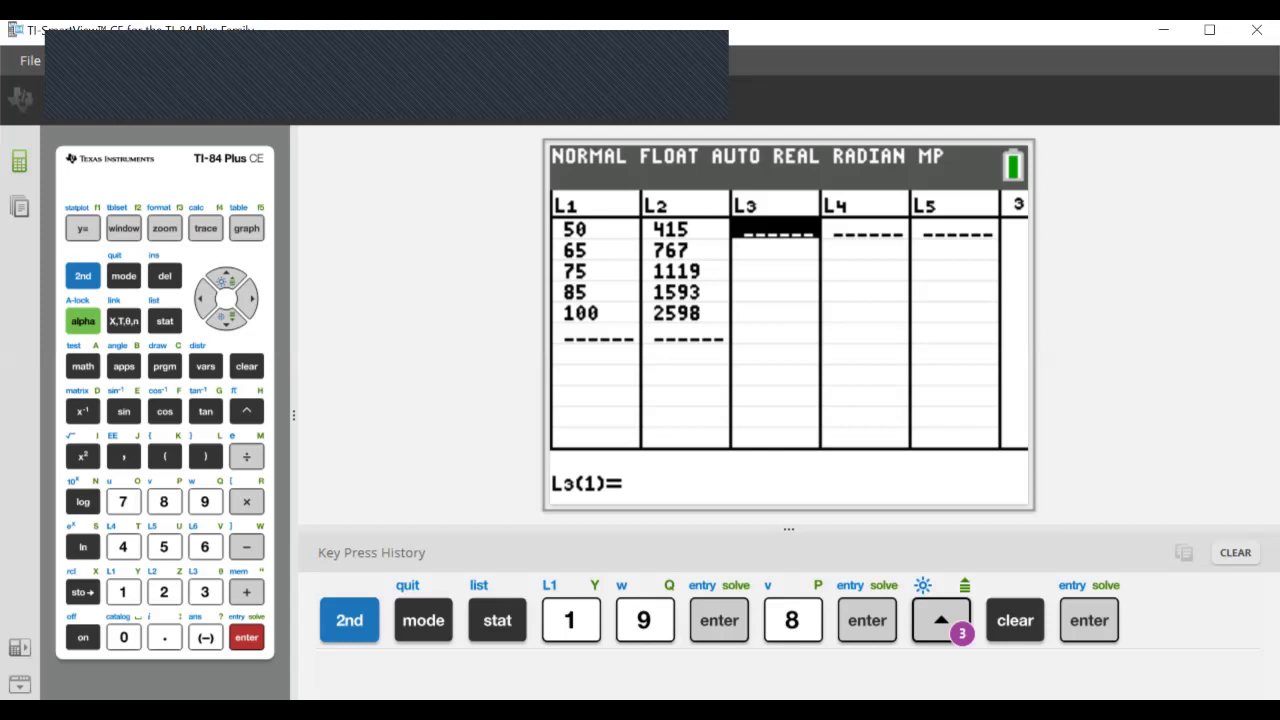
# Step: Fill list L3 with the reciprocal of the absolute temperatures using the formula (L1+273)^-1 on its header
pyautogui.press('Up')
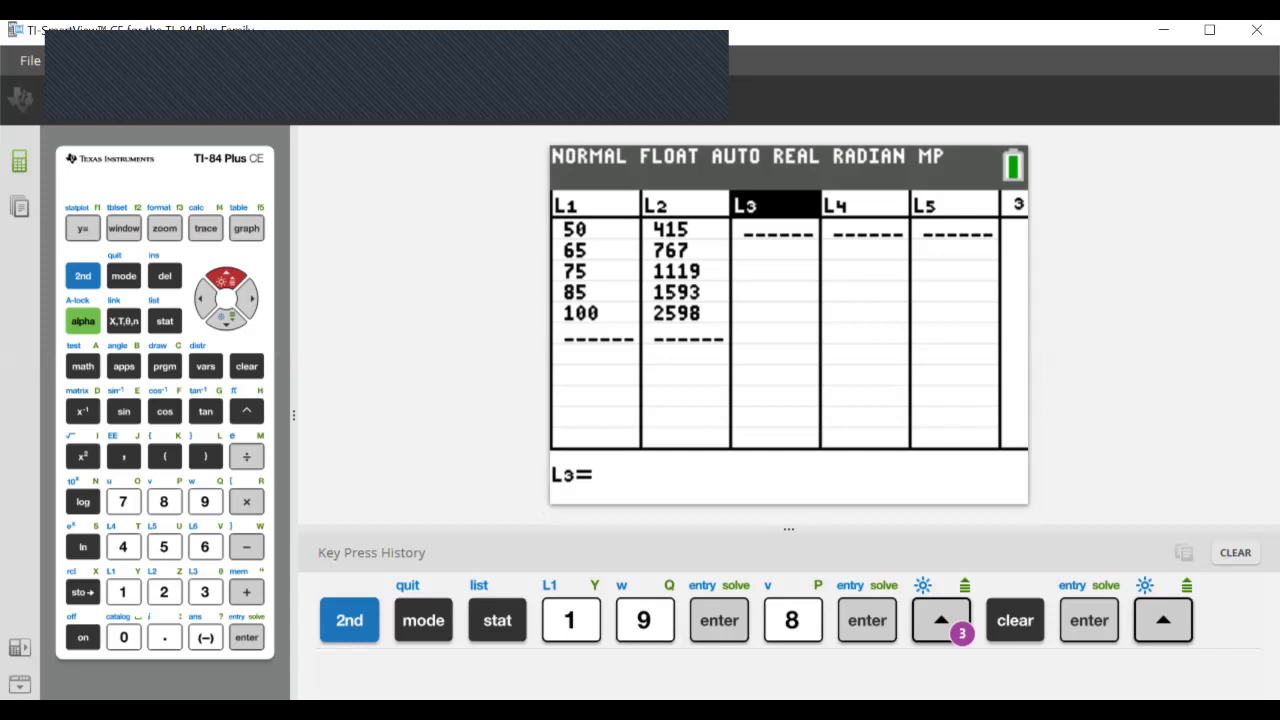
pyautogui.write('(')
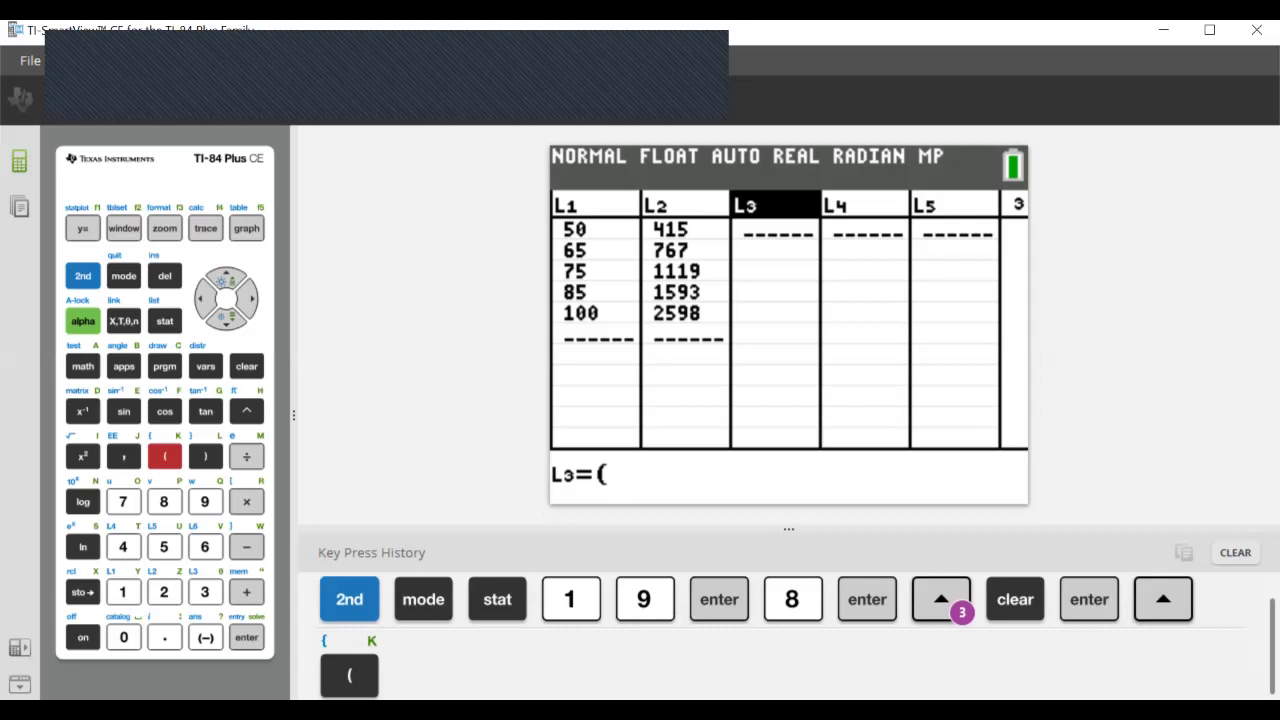
pyautogui.press('shift')
pyautogui.press('1')
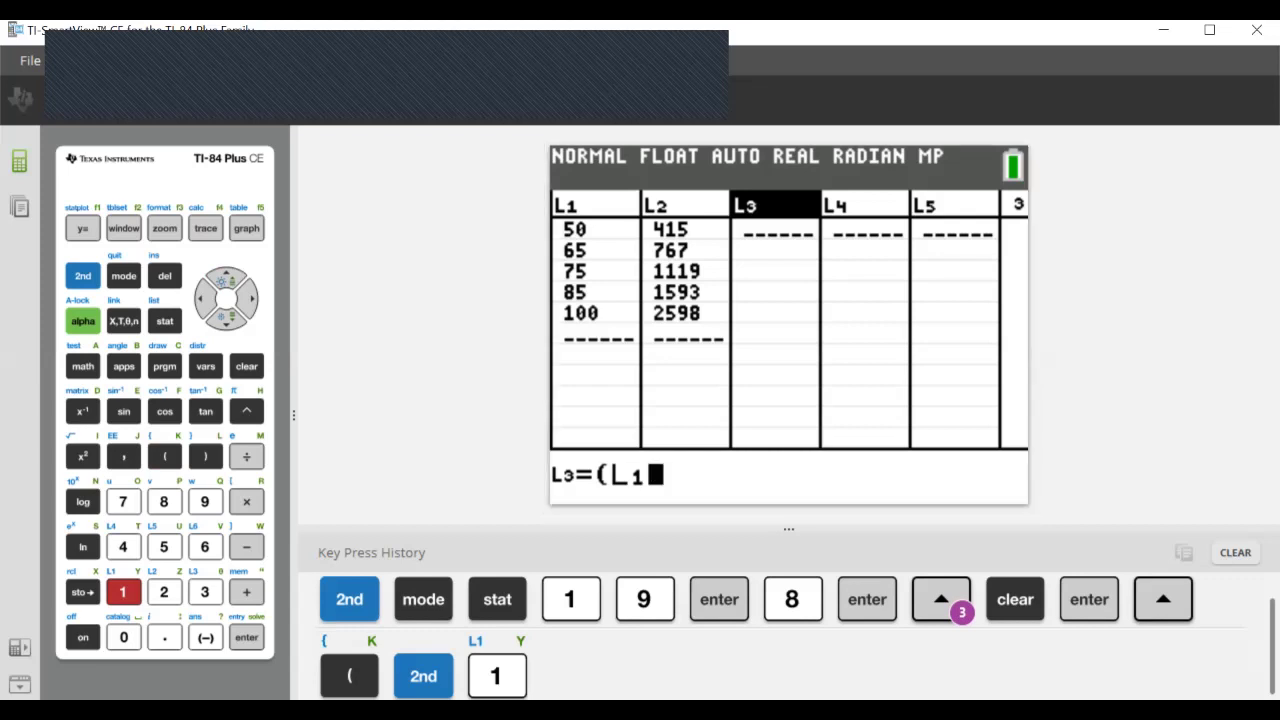
pyautogui.press('+')
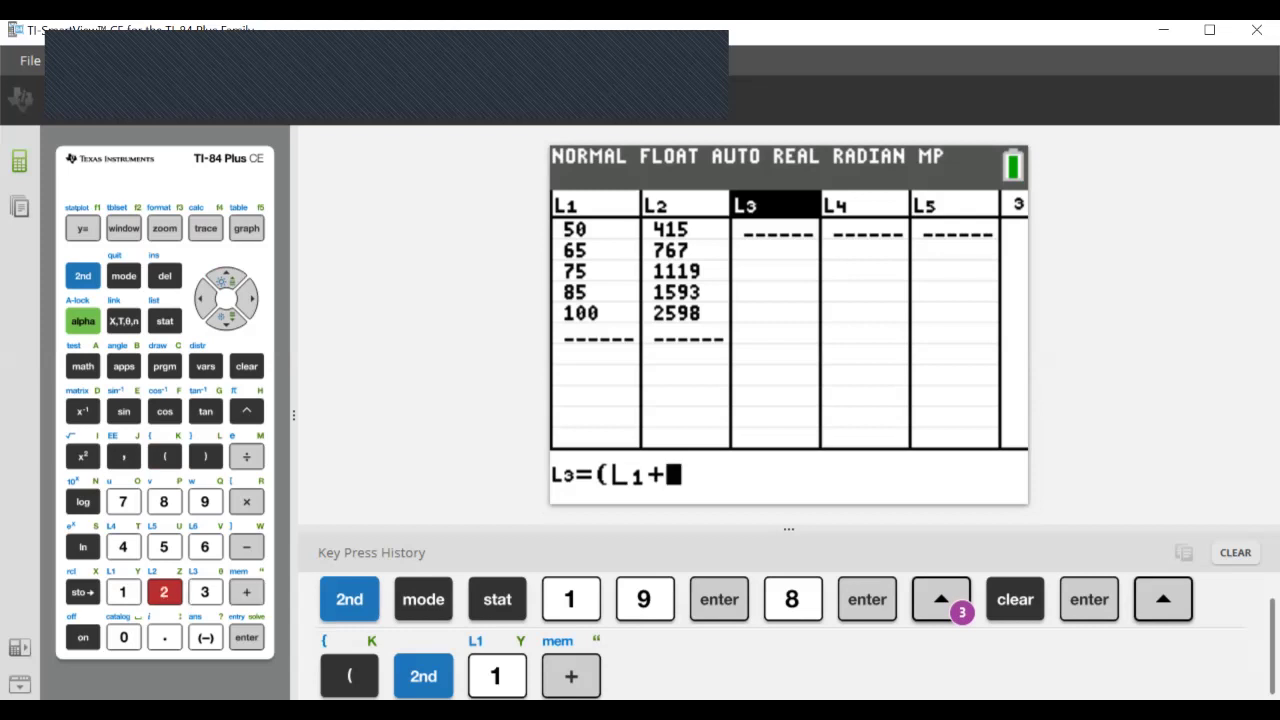
pyautogui.write('273')
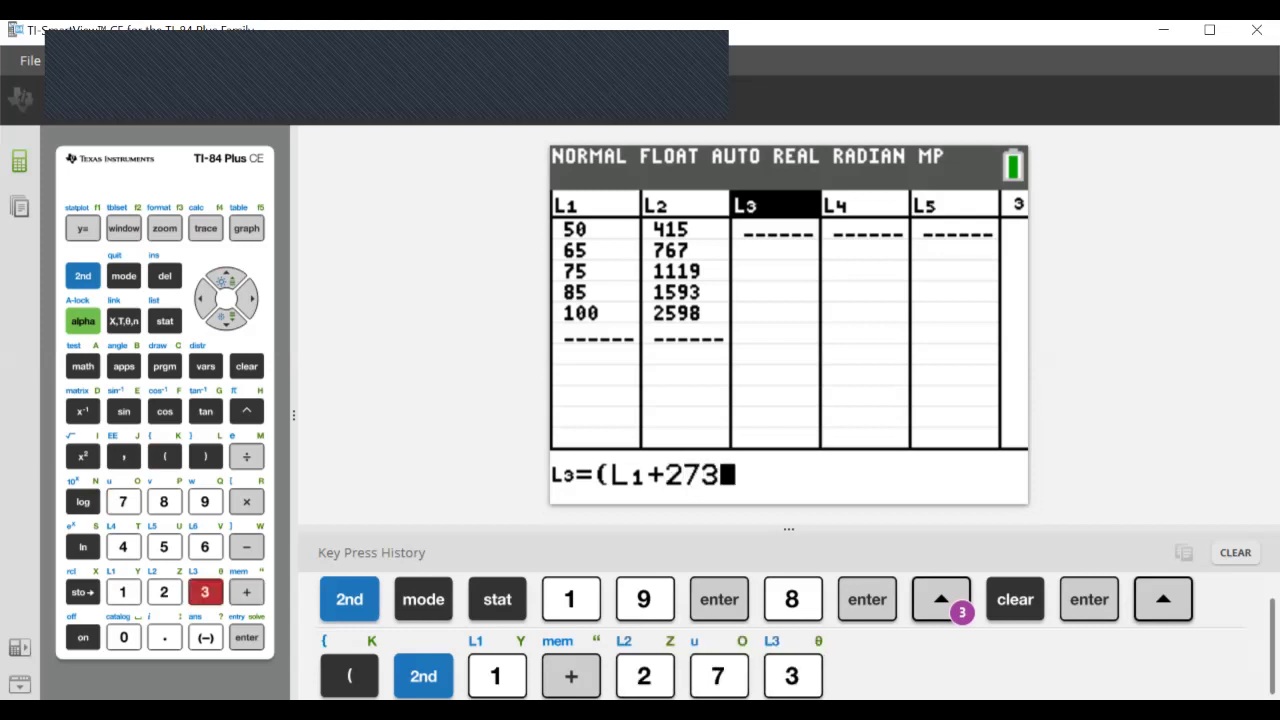
pyautogui.write(')')
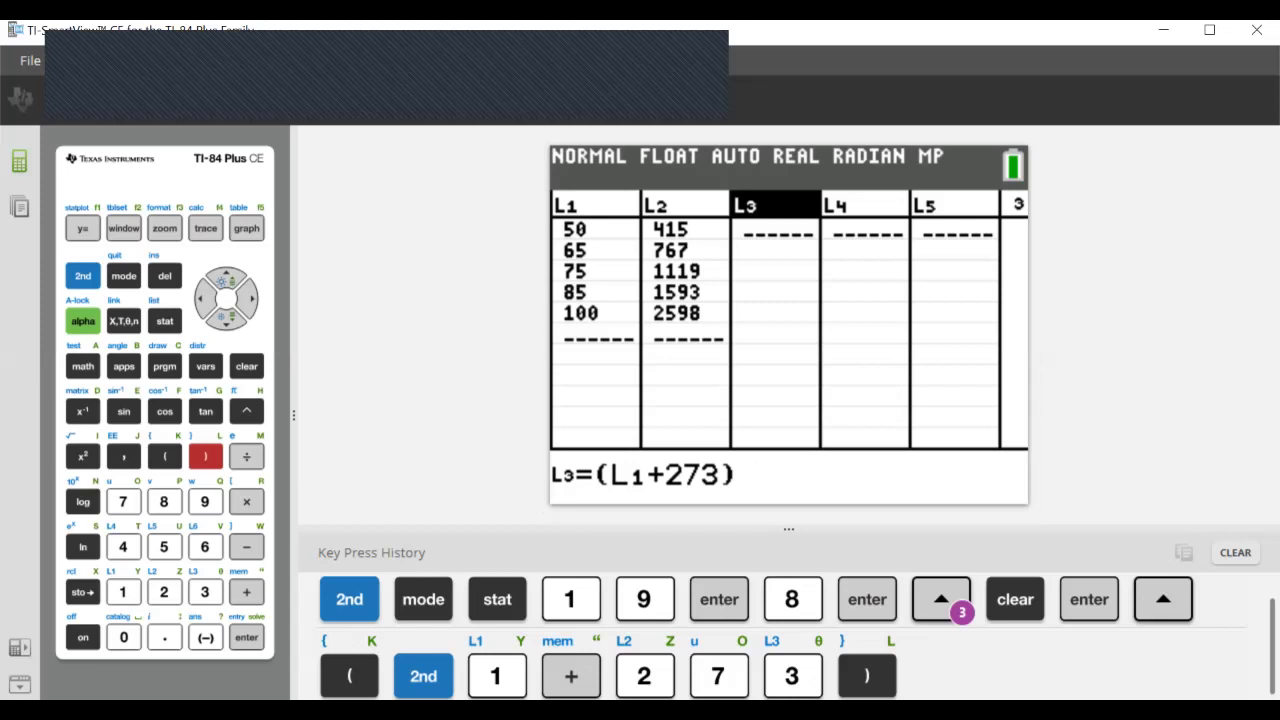
pyautogui.hotkey('ctrl', 'i')
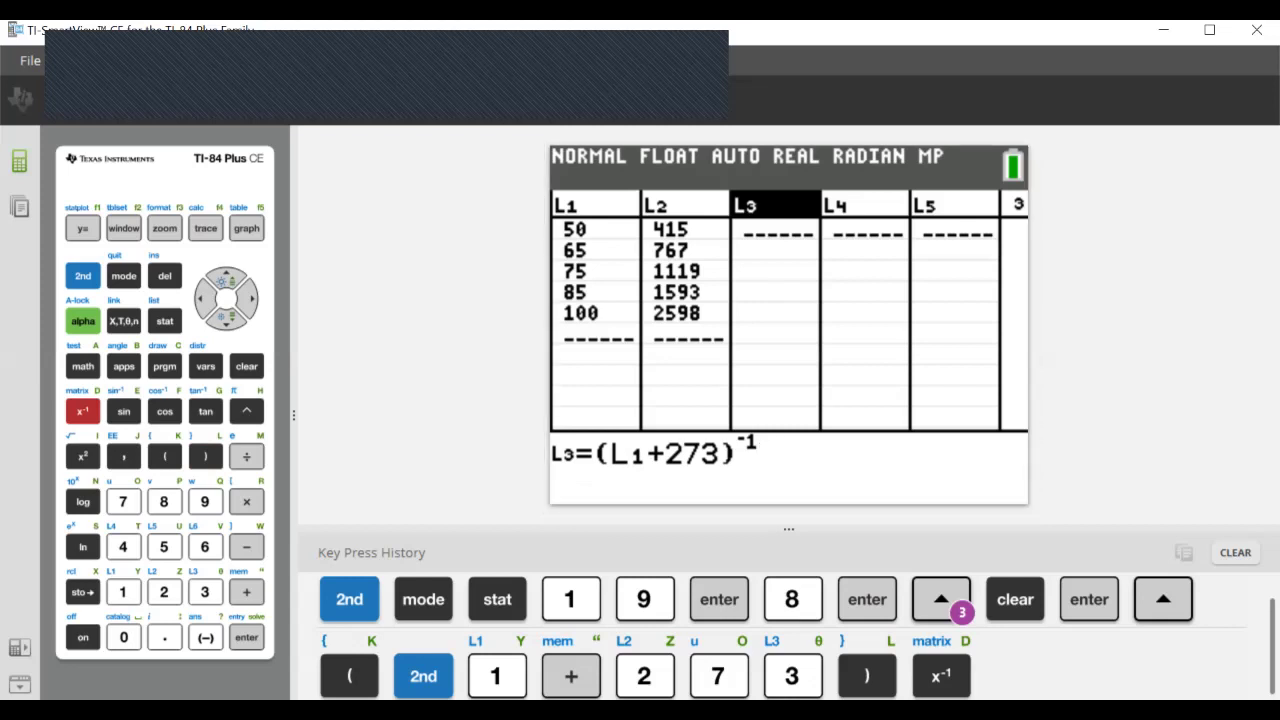
pyautogui.press('Return')
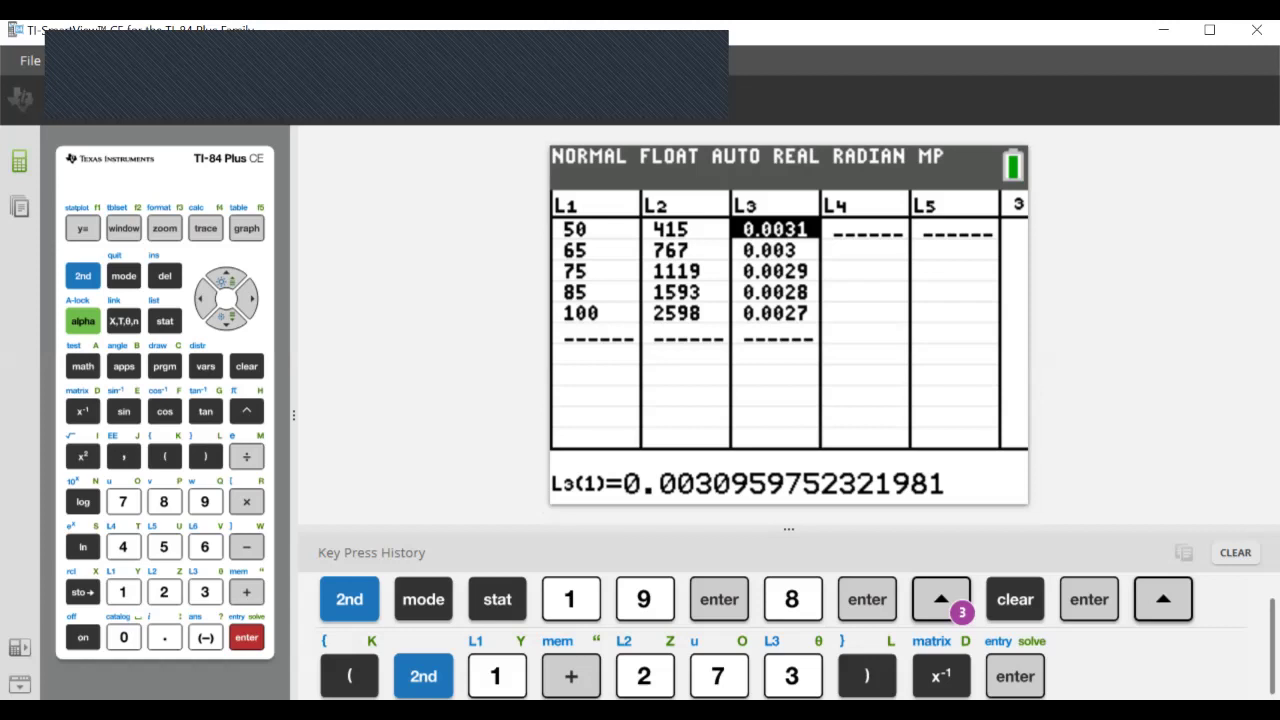
# Step: Fill list L4 with the natural logarithm of the L2 values using the header formula ln(L2)
pyautogui.press('Down')
pyautogui.press('Down')
pyautogui.press('Down')
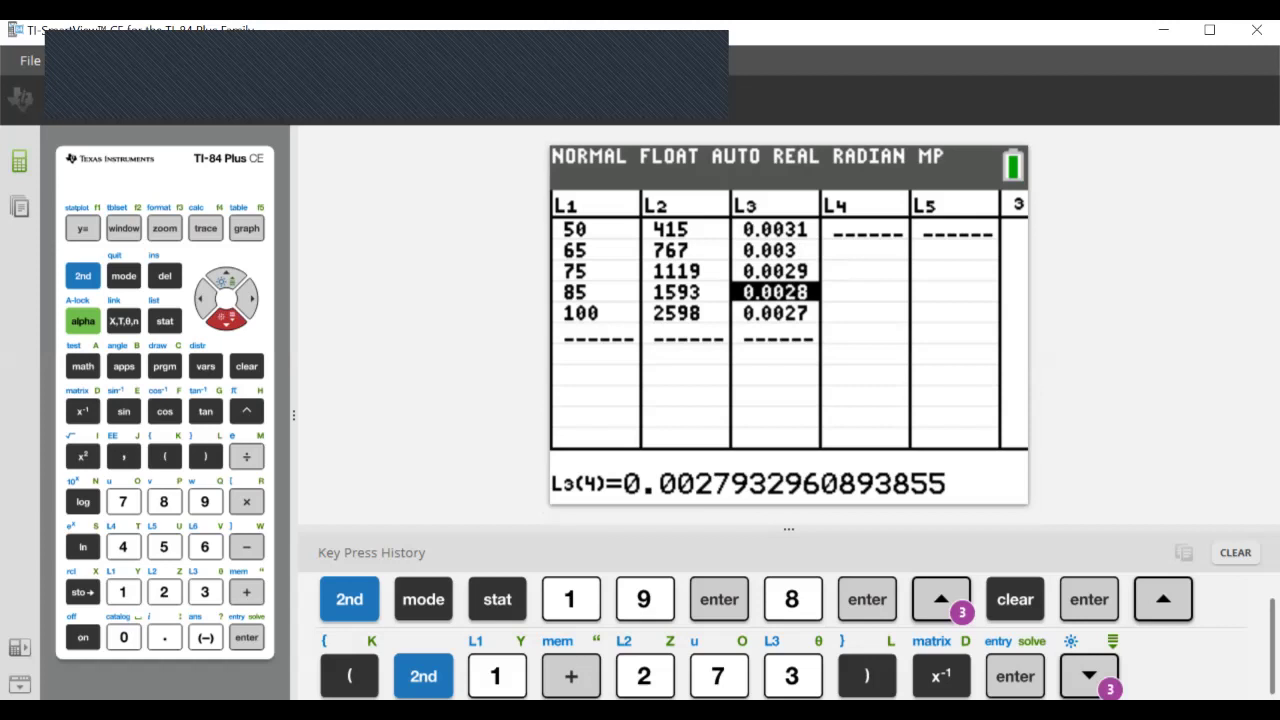
pyautogui.press('Right')
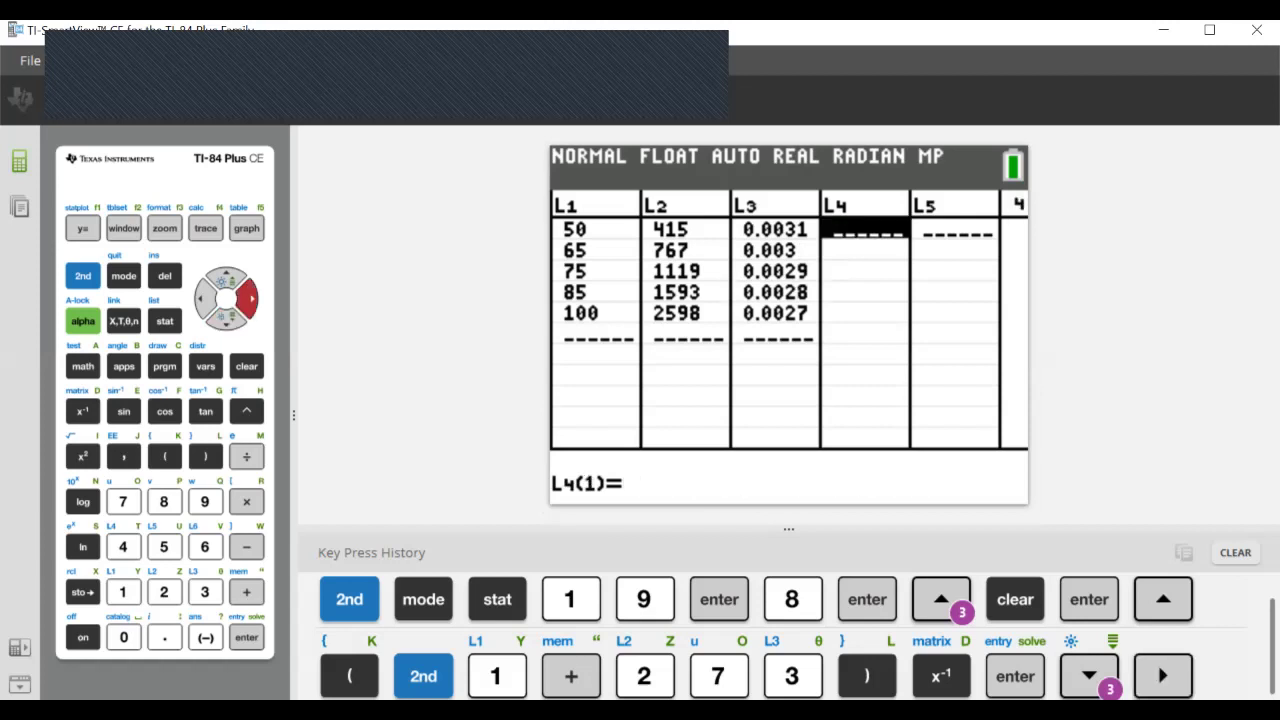
pyautogui.press('Up')
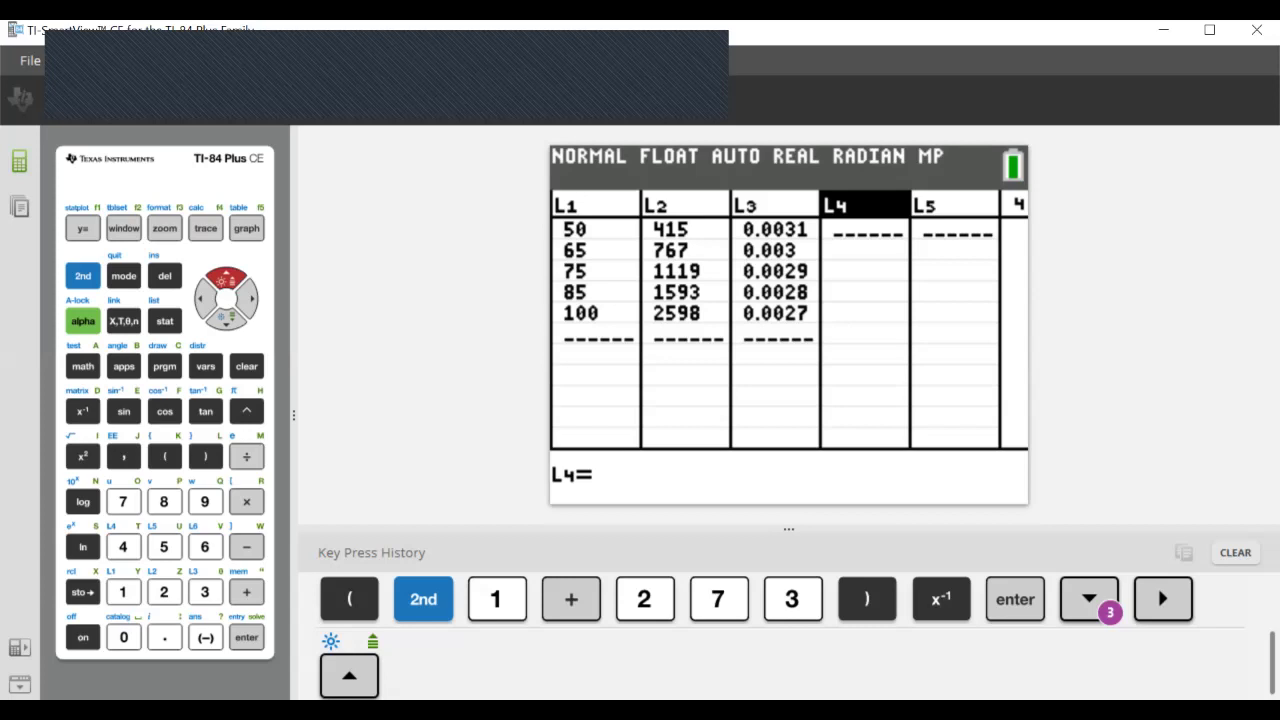
pyautogui.click(83, 547)
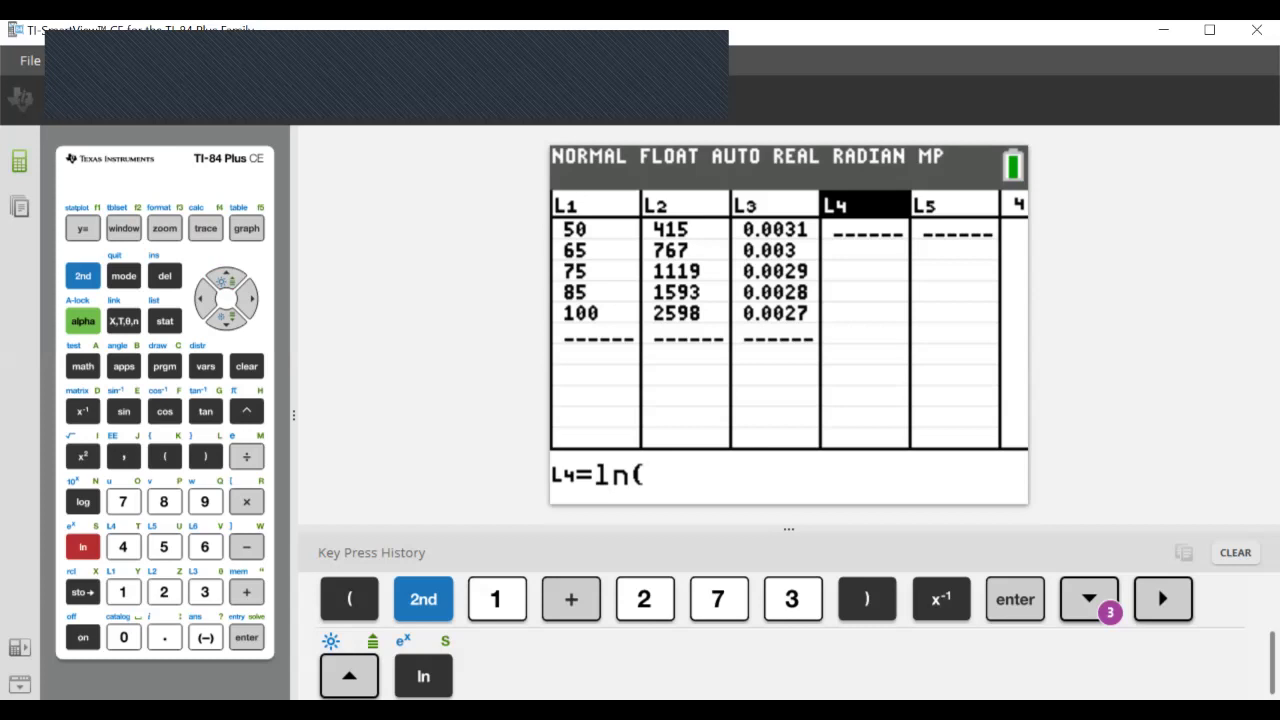
pyautogui.click(83, 276)
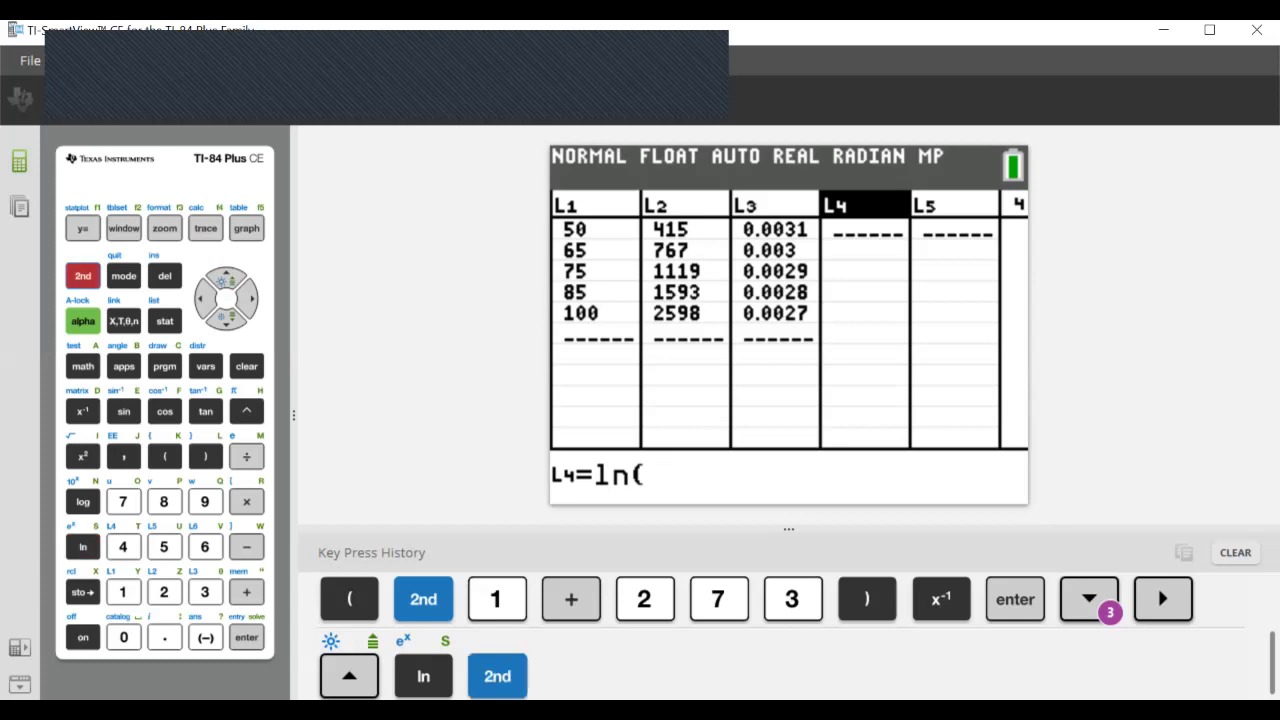
pyautogui.click(164, 592)
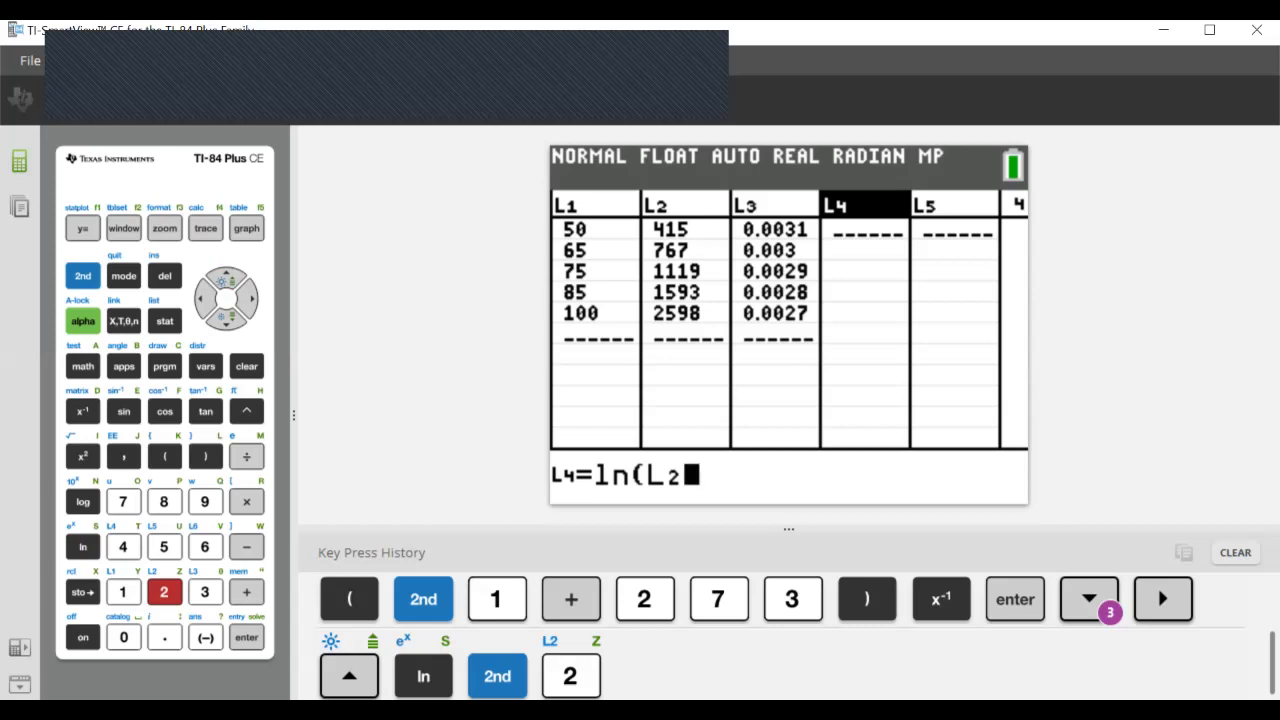
pyautogui.write(')')
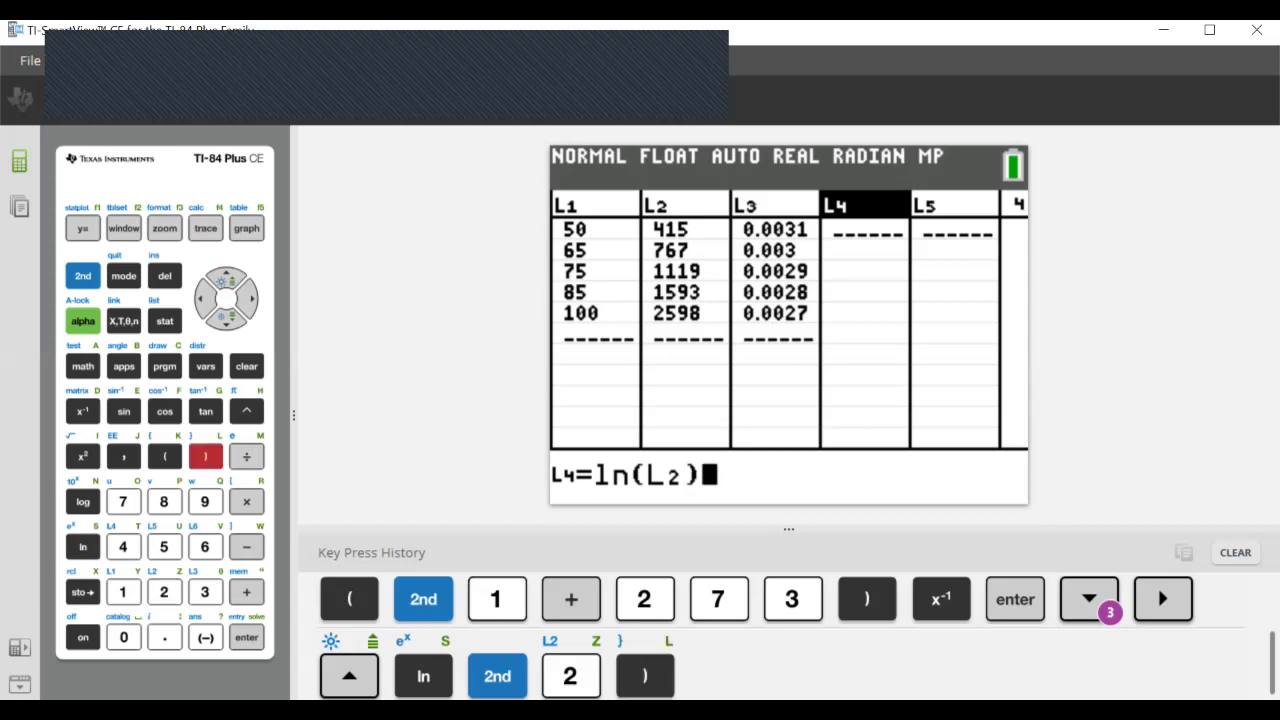
pyautogui.press('Return')
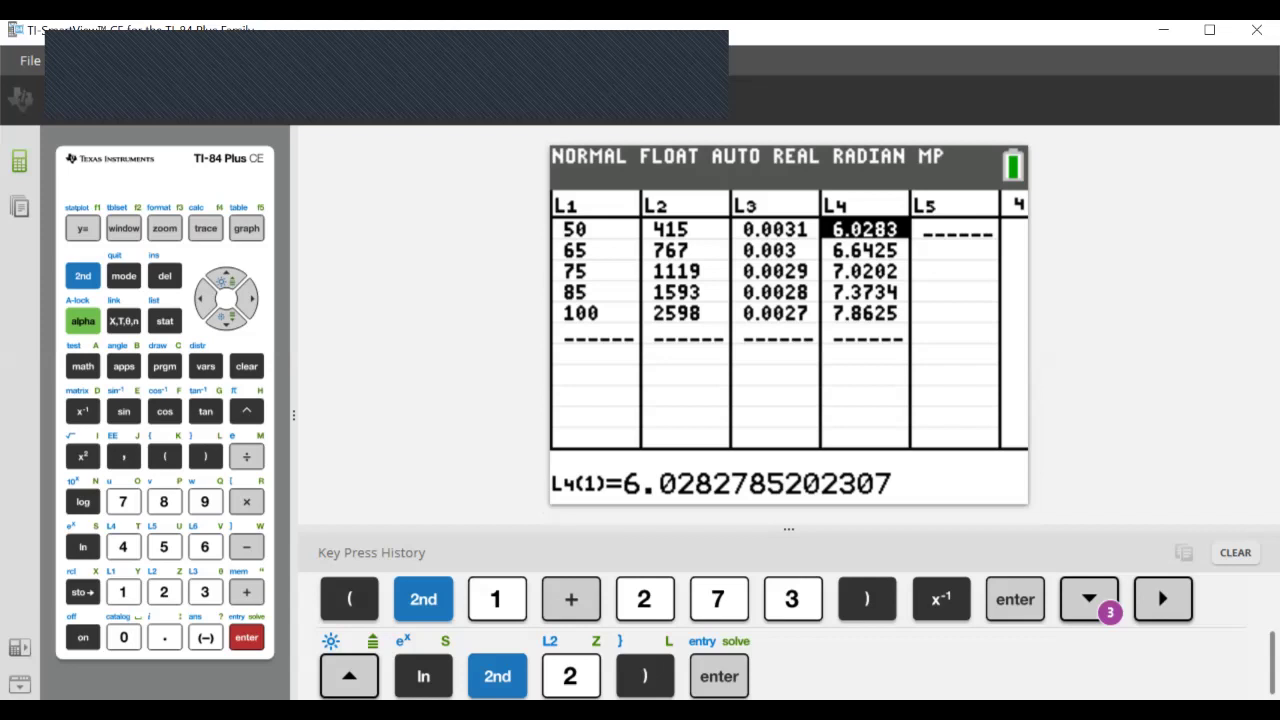
# Step: Turn off all stat plots by running the PlotsOff command
pyautogui.press('shift')
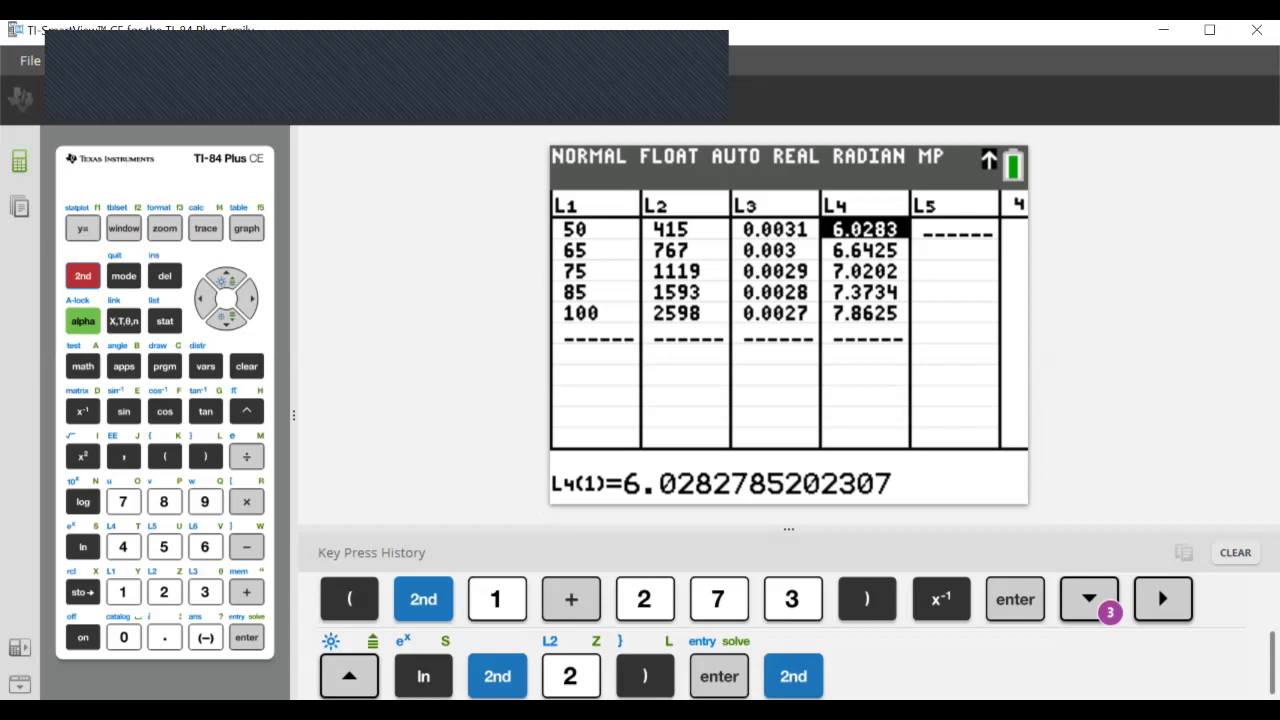
pyautogui.press('F1')
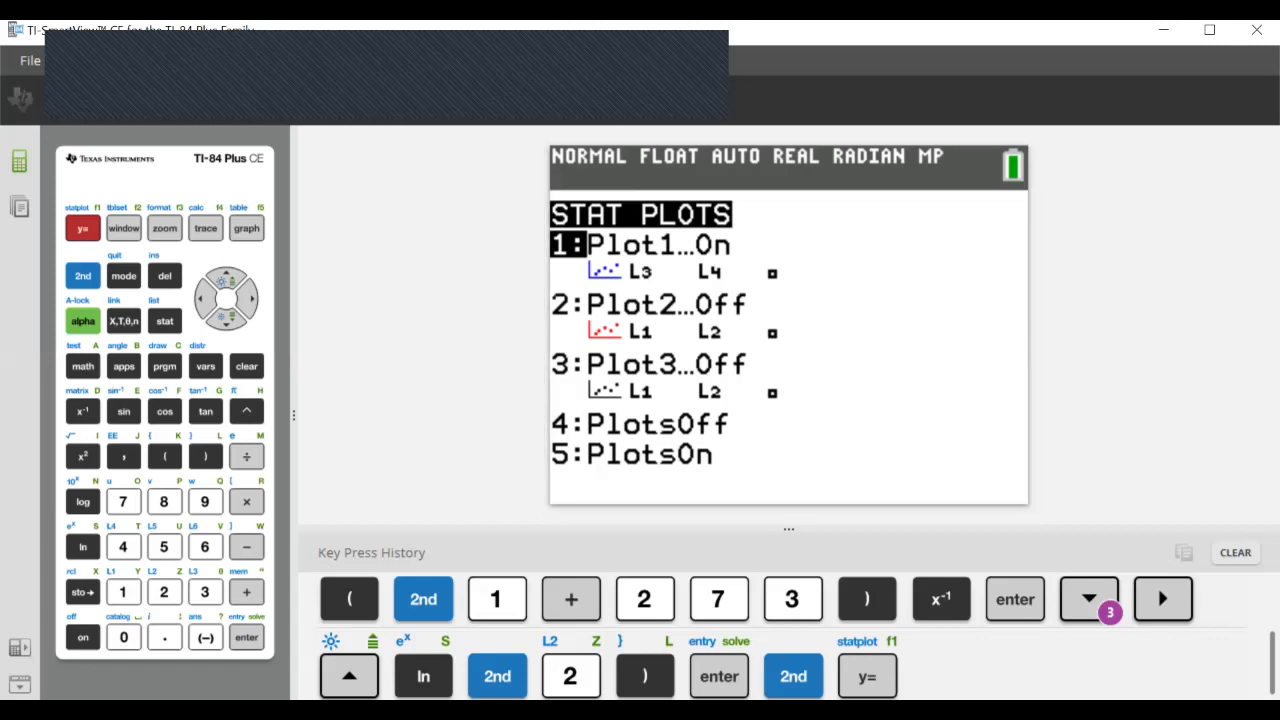
pyautogui.press('4')
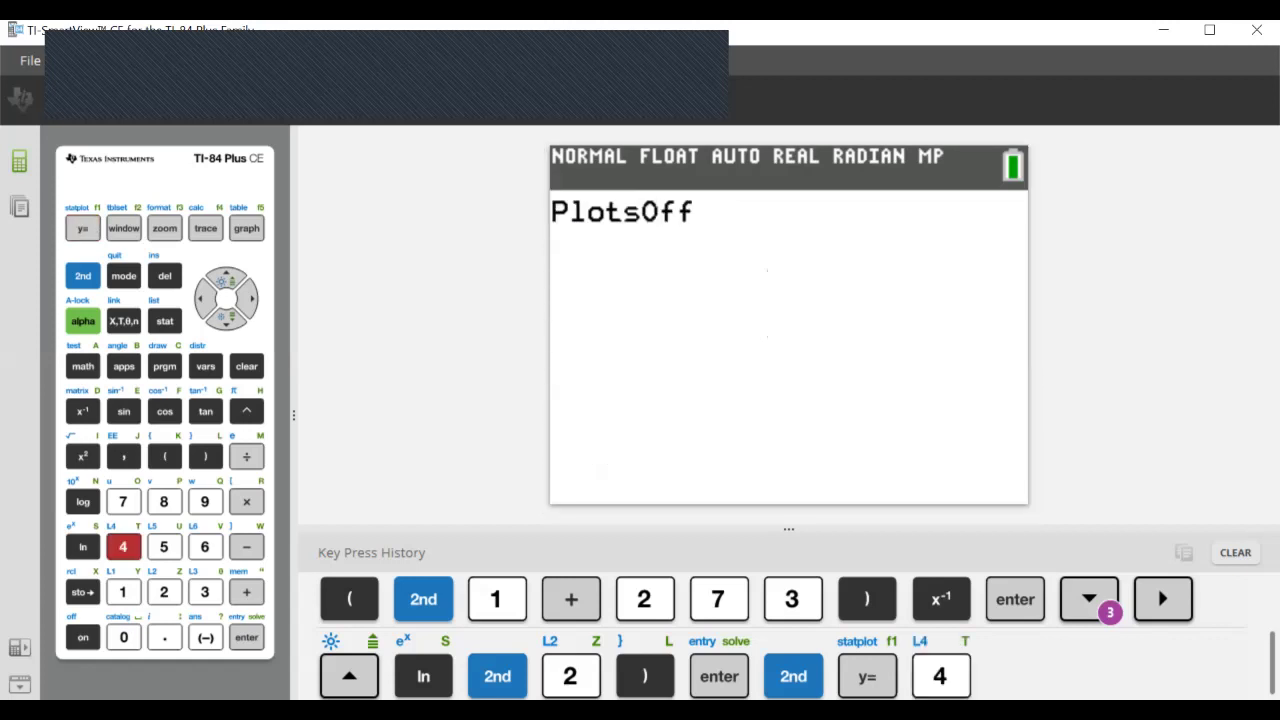
pyautogui.press('Return')
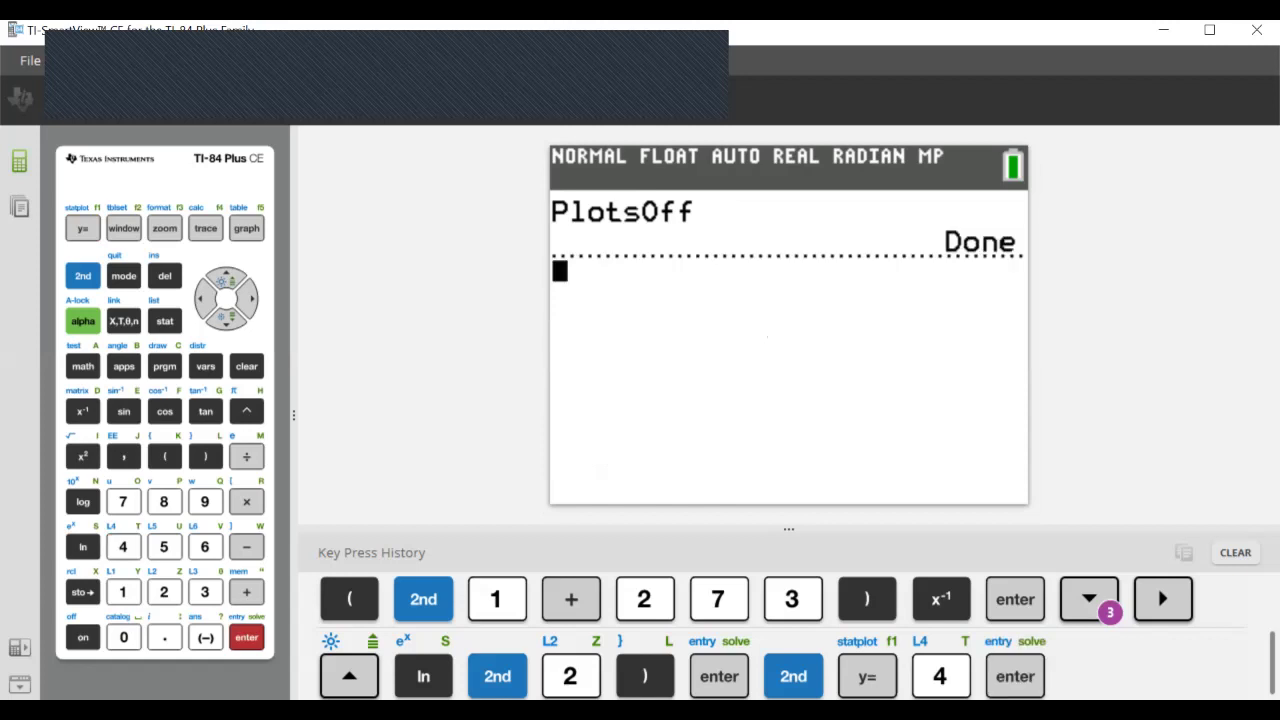
# Step: Turn on Plot1 as a scatter plot with Xlist L3 and Ylist L4
pyautogui.press('shift')
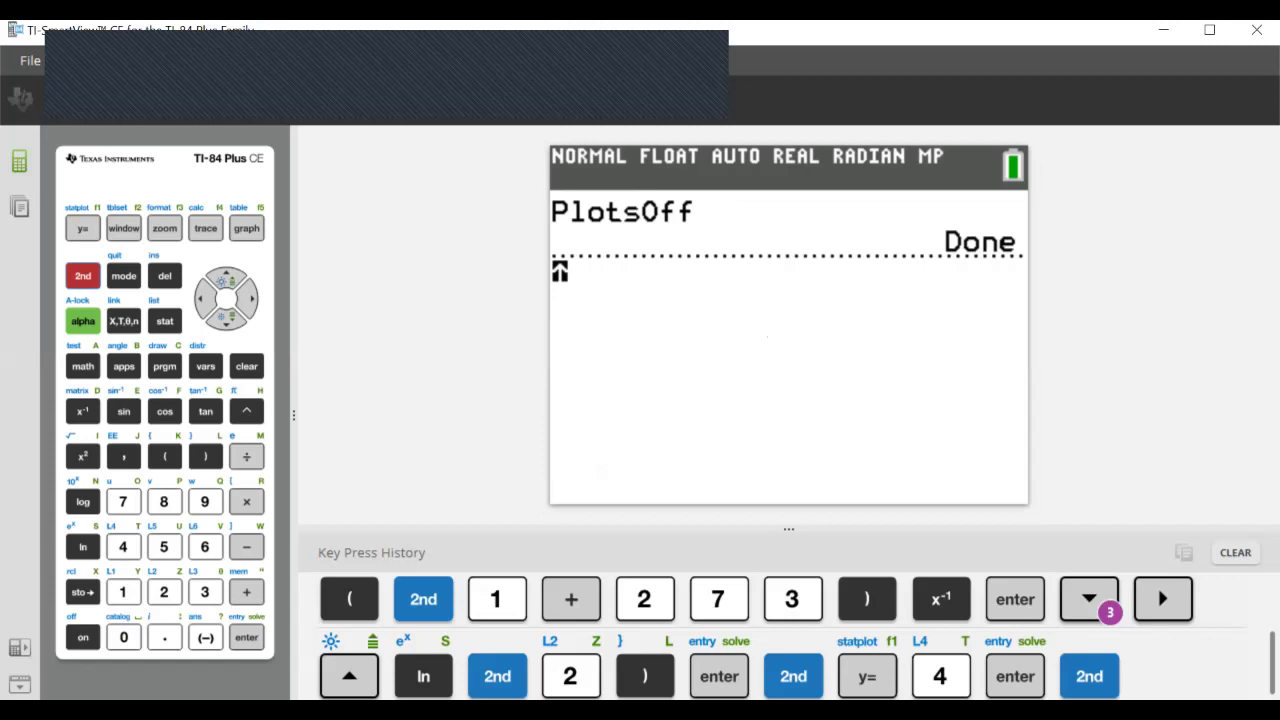
pyautogui.press('F1')
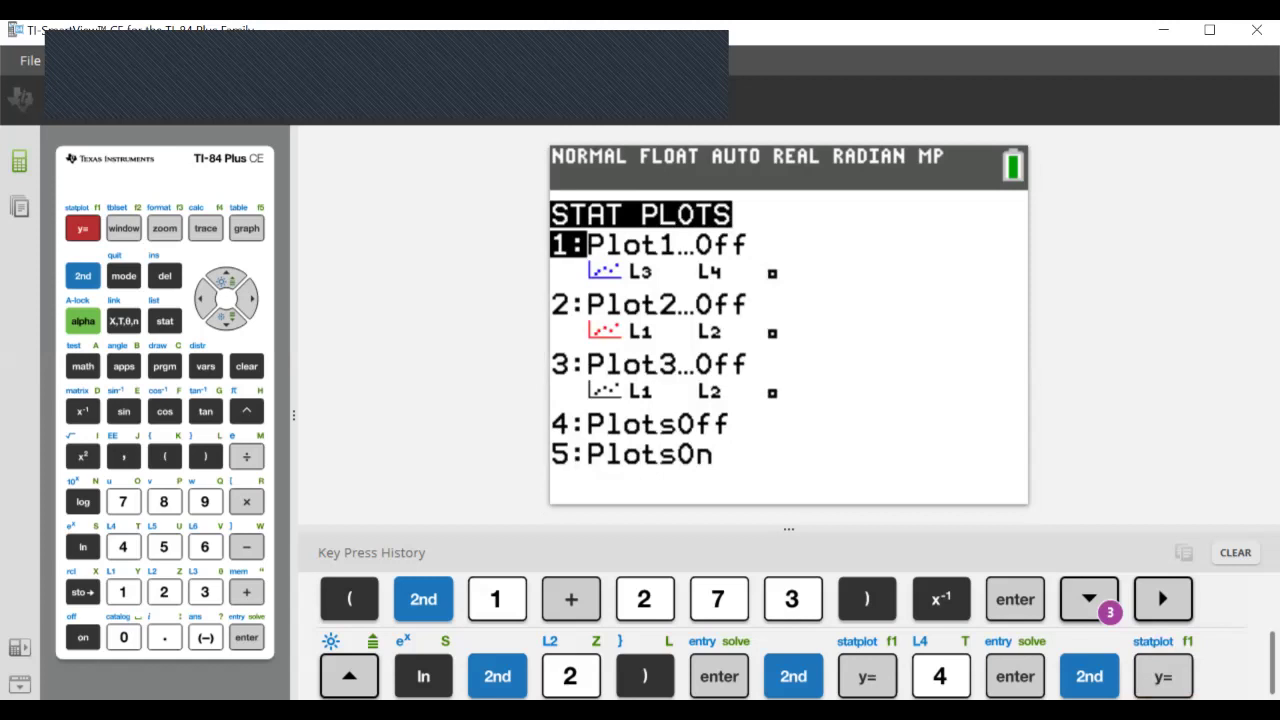
pyautogui.press('1')
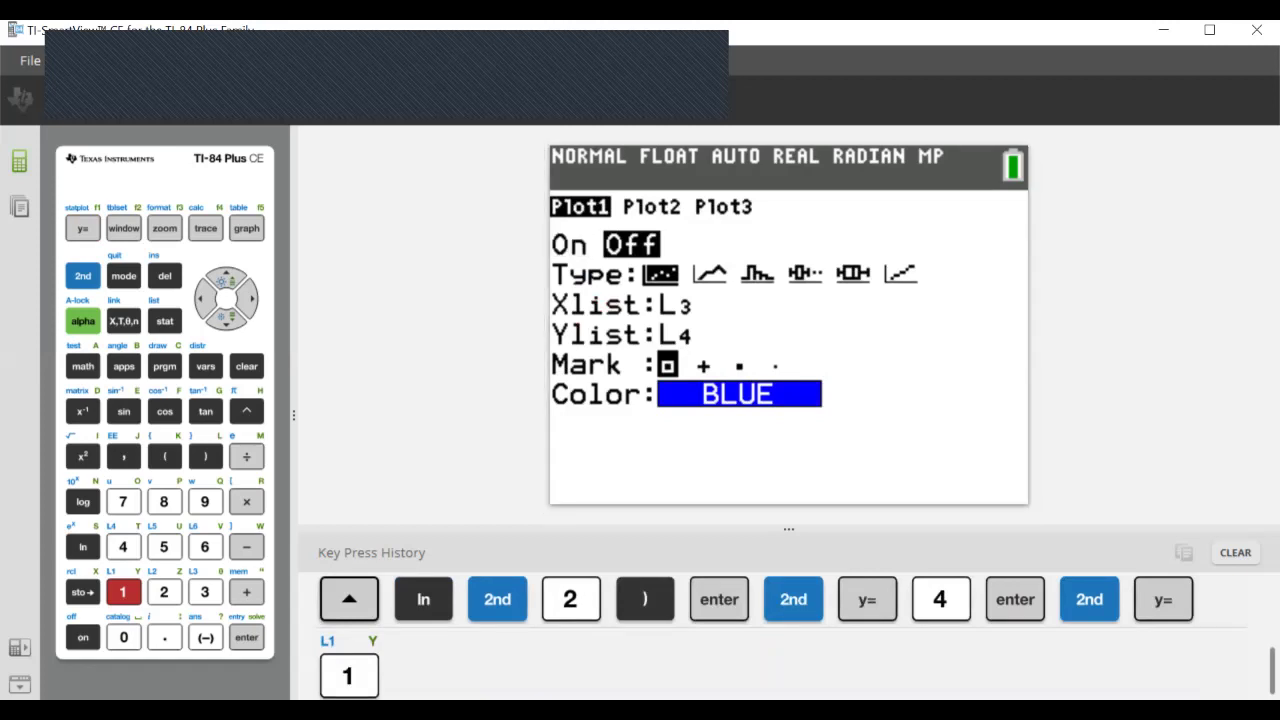
pyautogui.press('Return')
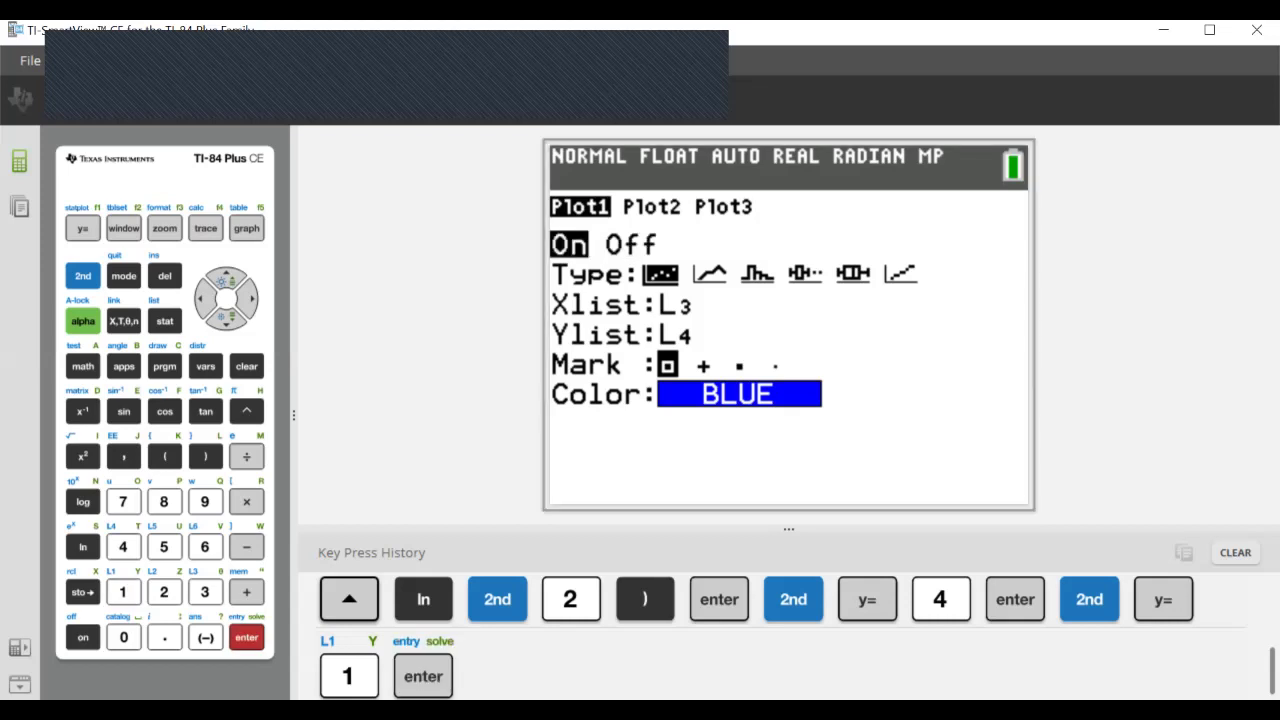
pyautogui.press('Down')
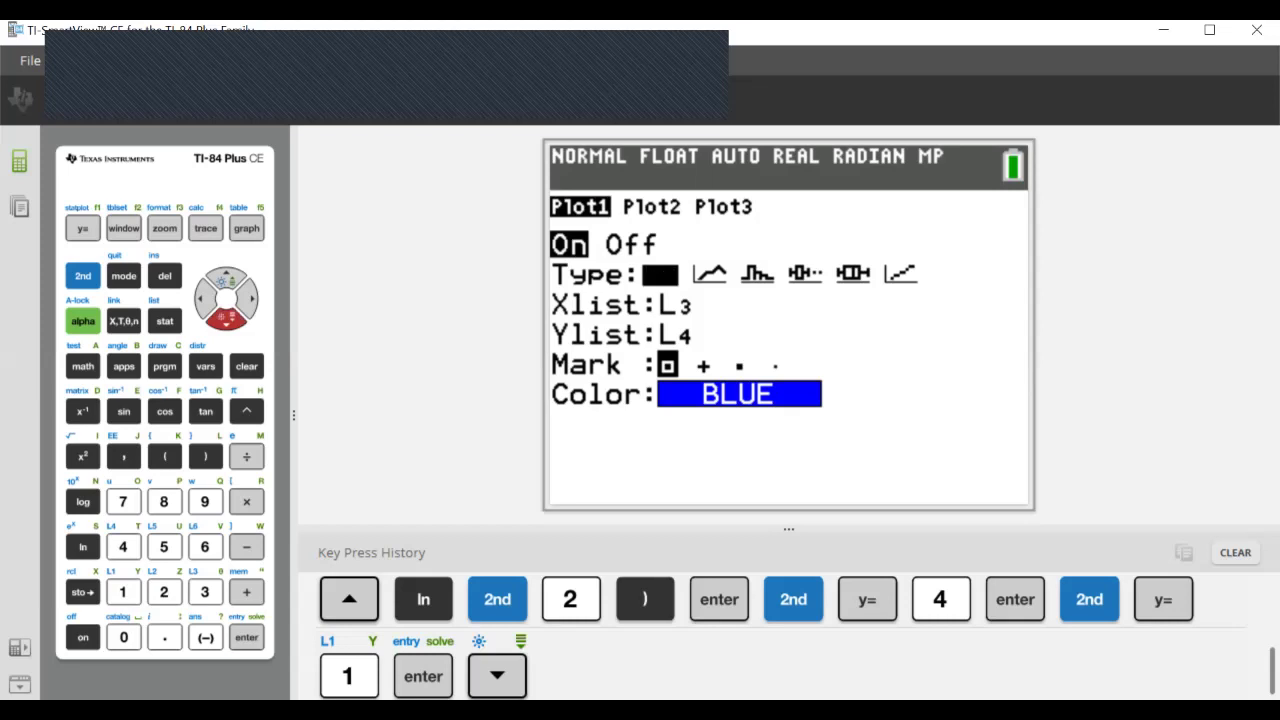
pyautogui.press('Down')
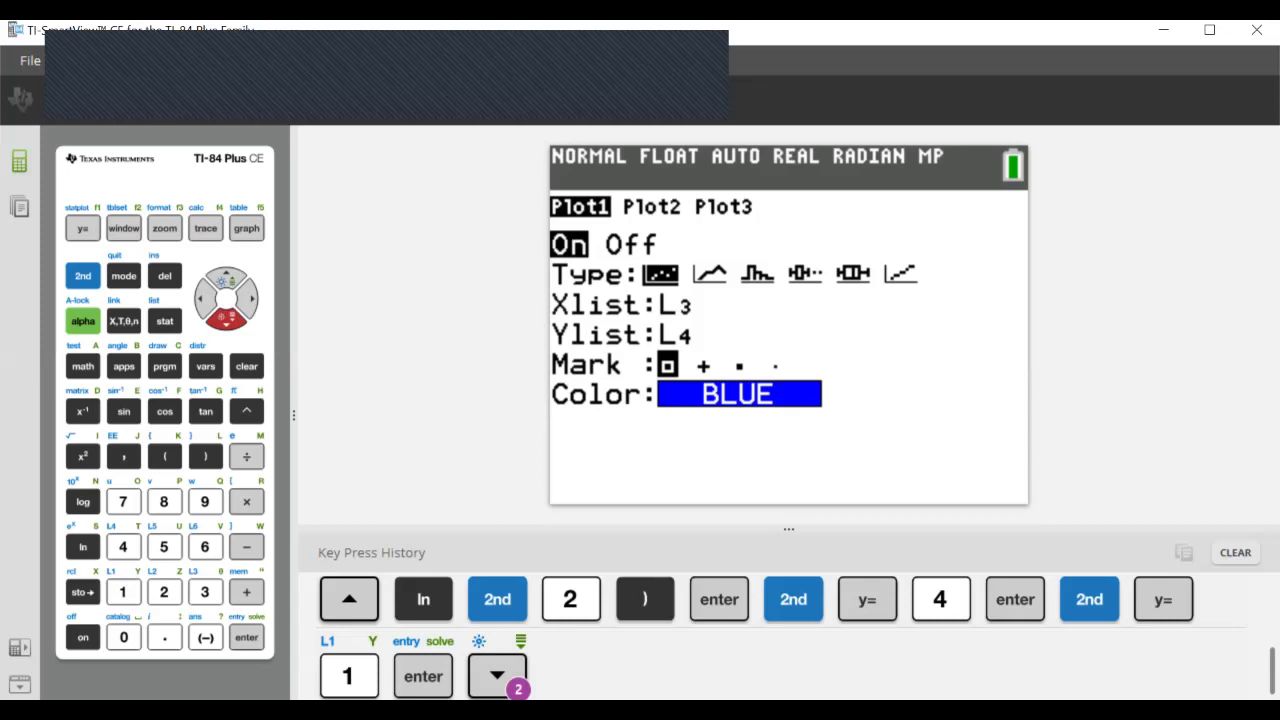
pyautogui.press('Down')
# Step: Display the Plot1 scatter plot with the graph window fitted to its data using ZoomStat
pyautogui.press('F3')
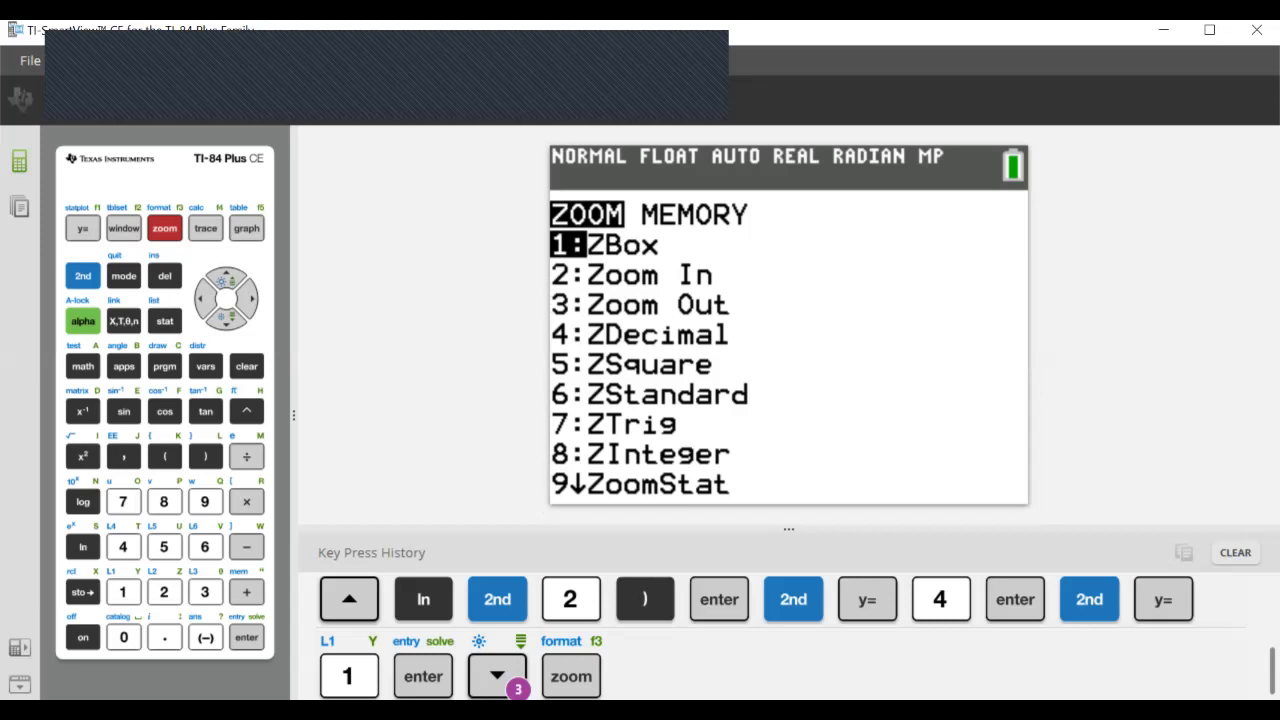
pyautogui.press('9')
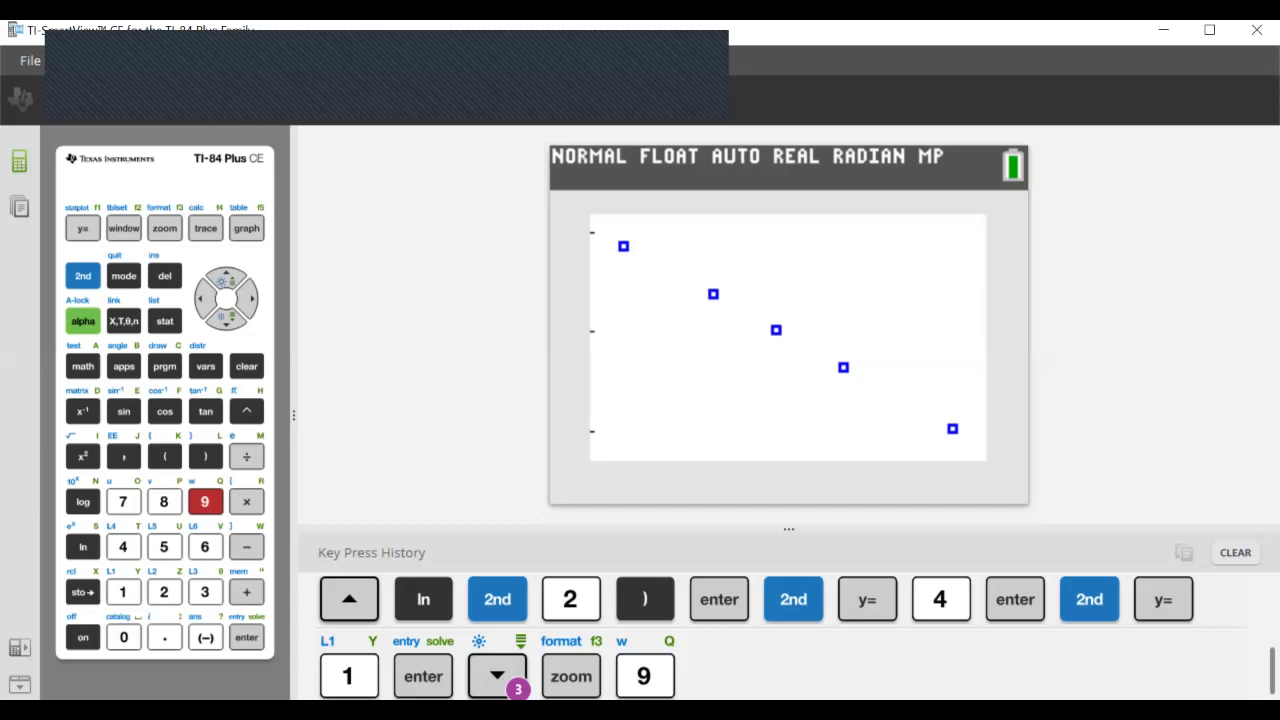
# Step: Run LinReg(ax+b) on Xlist L3 and Ylist L4, store the regression equation in Y1, and graph the line over the scatter plot
pyautogui.press('s')
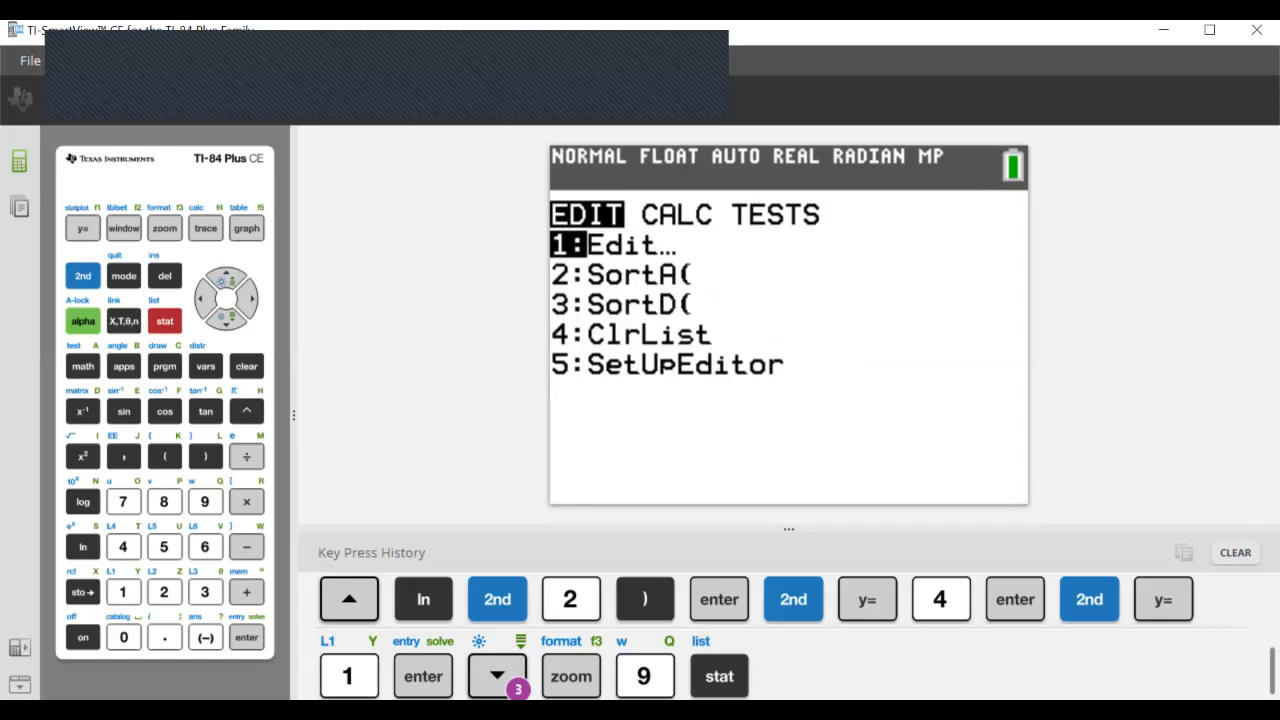
pyautogui.press('Right')
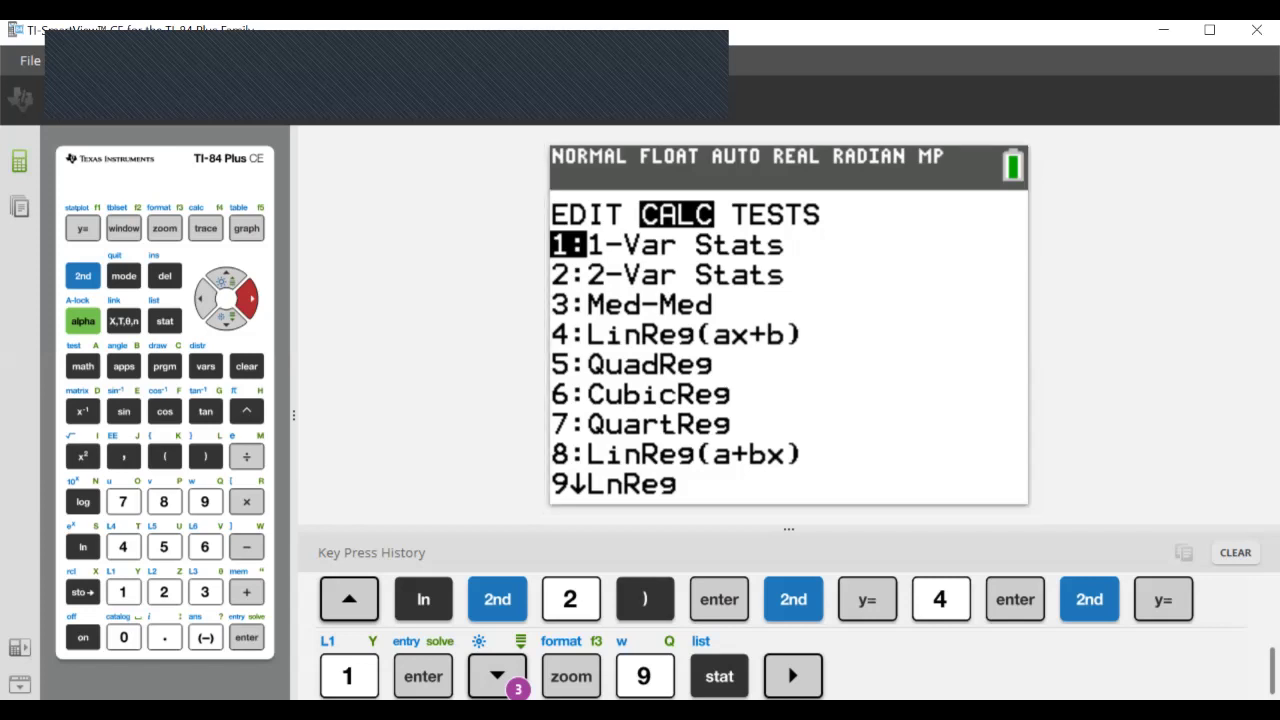
pyautogui.press('4')
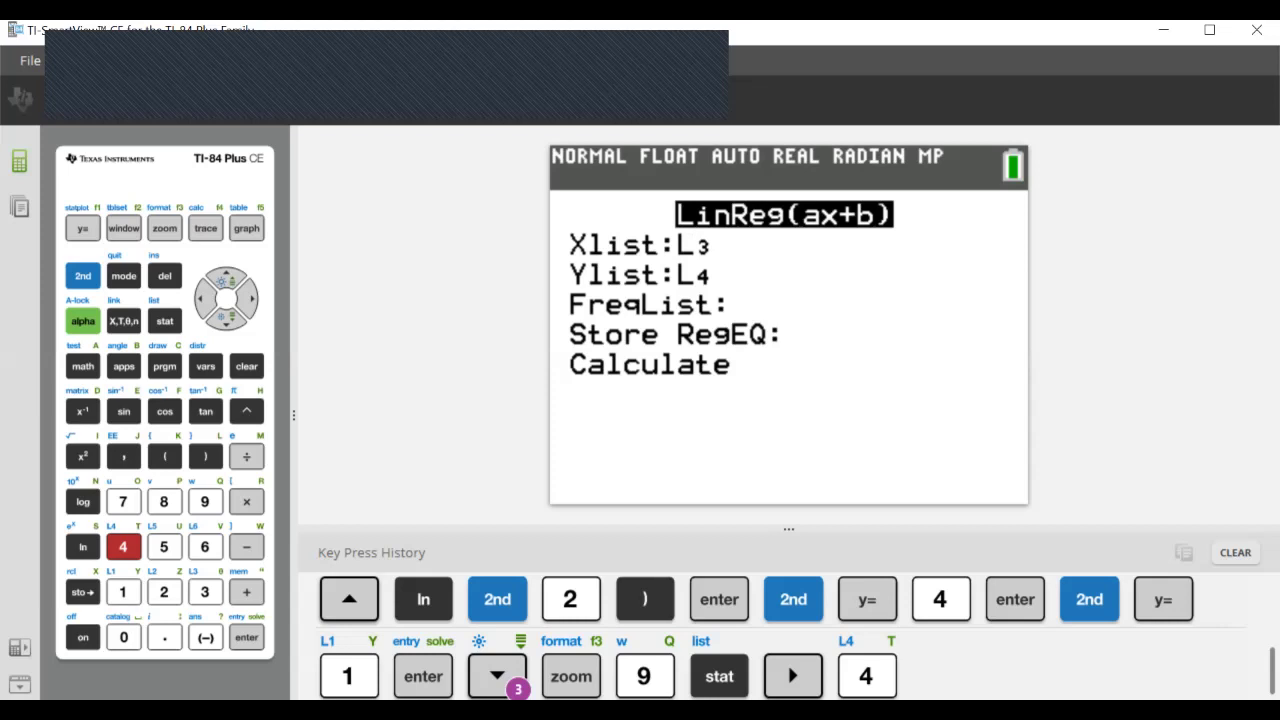
pyautogui.press('Down')
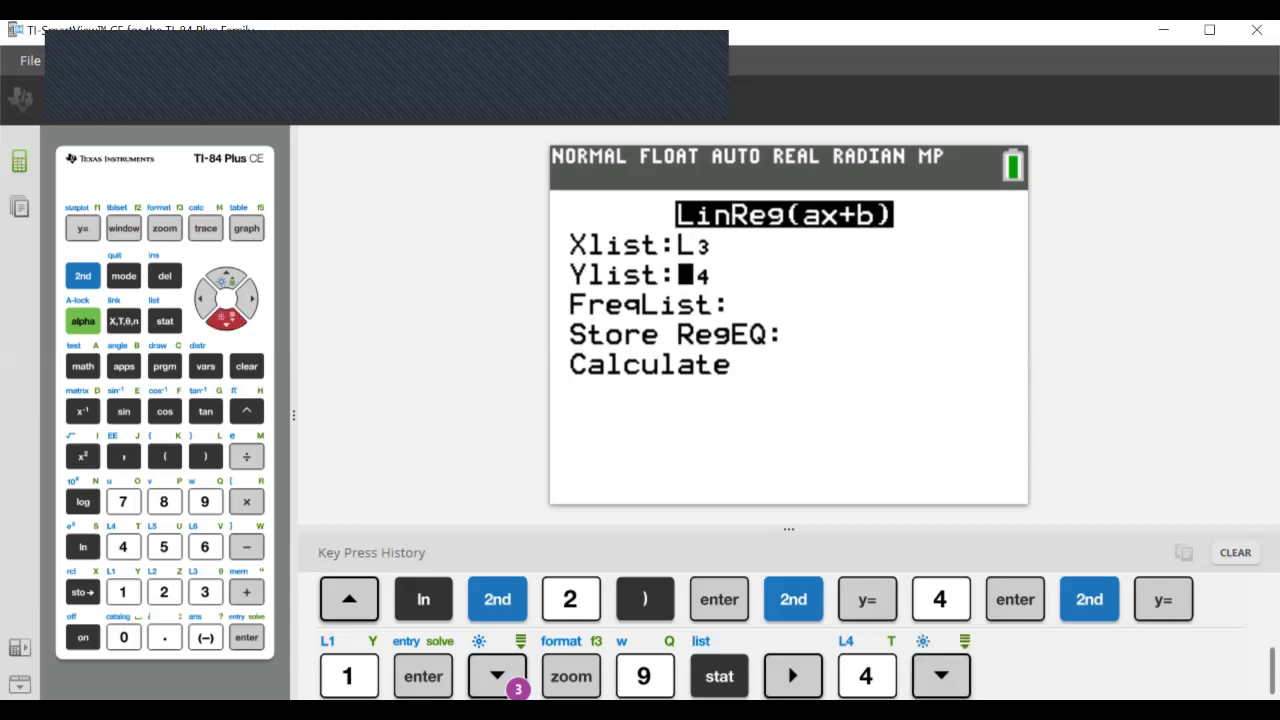
pyautogui.press('Down')
pyautogui.press('Down')
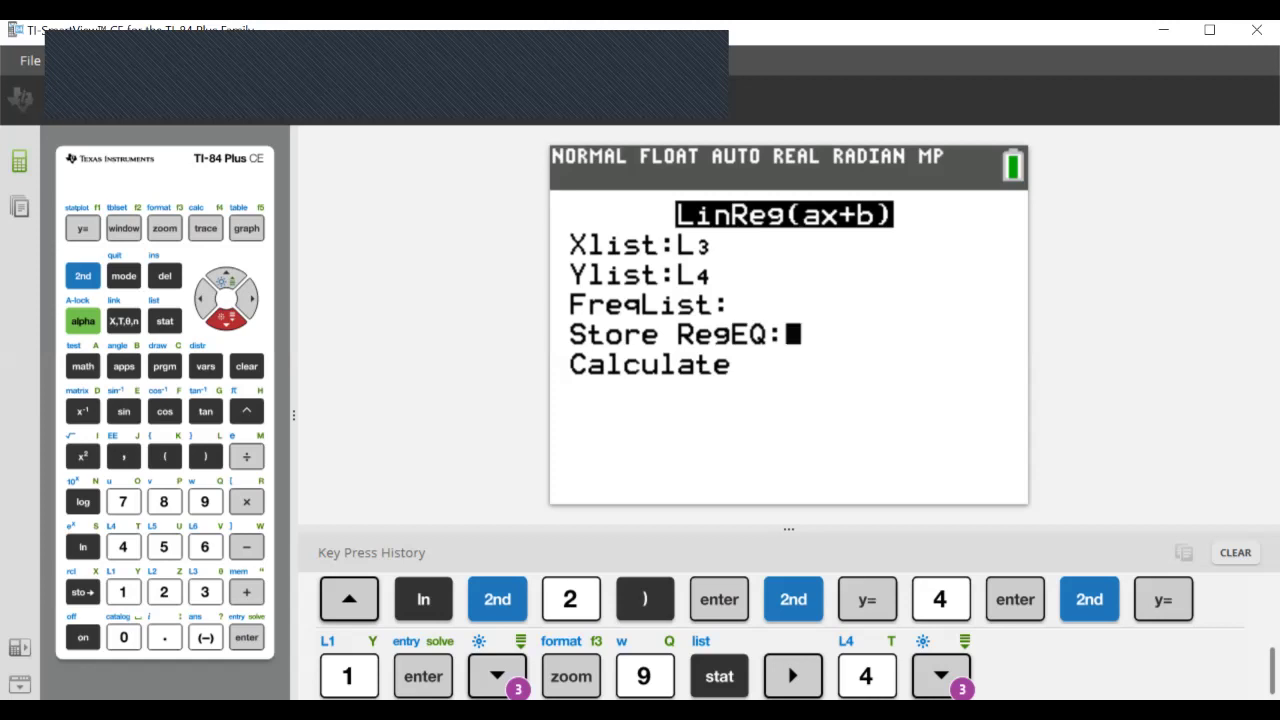
pyautogui.press('v')
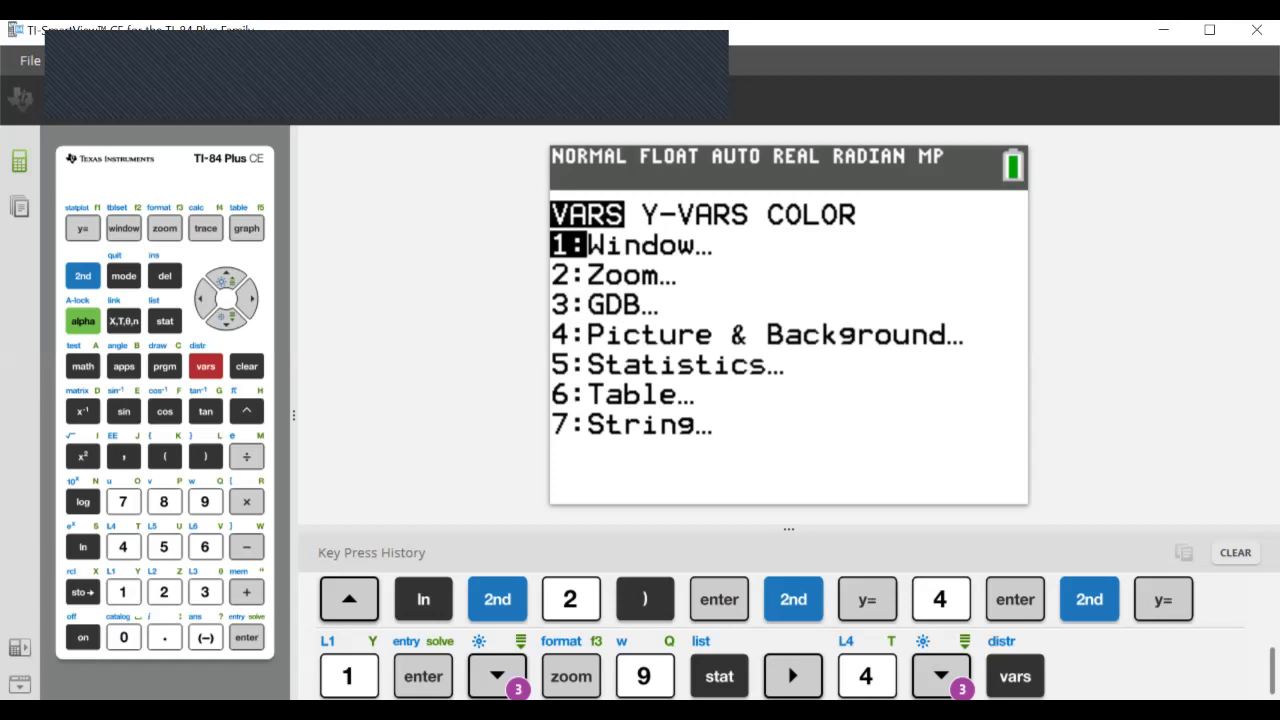
pyautogui.press('Right')
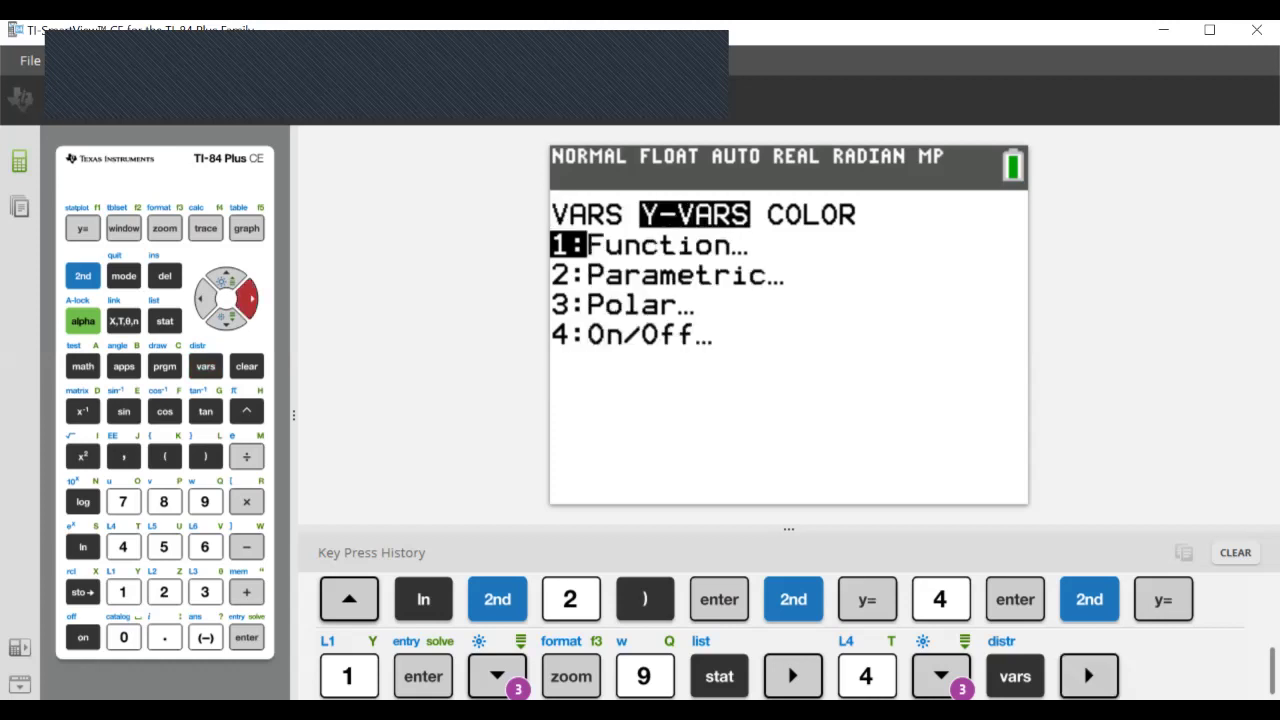
pyautogui.press('1')
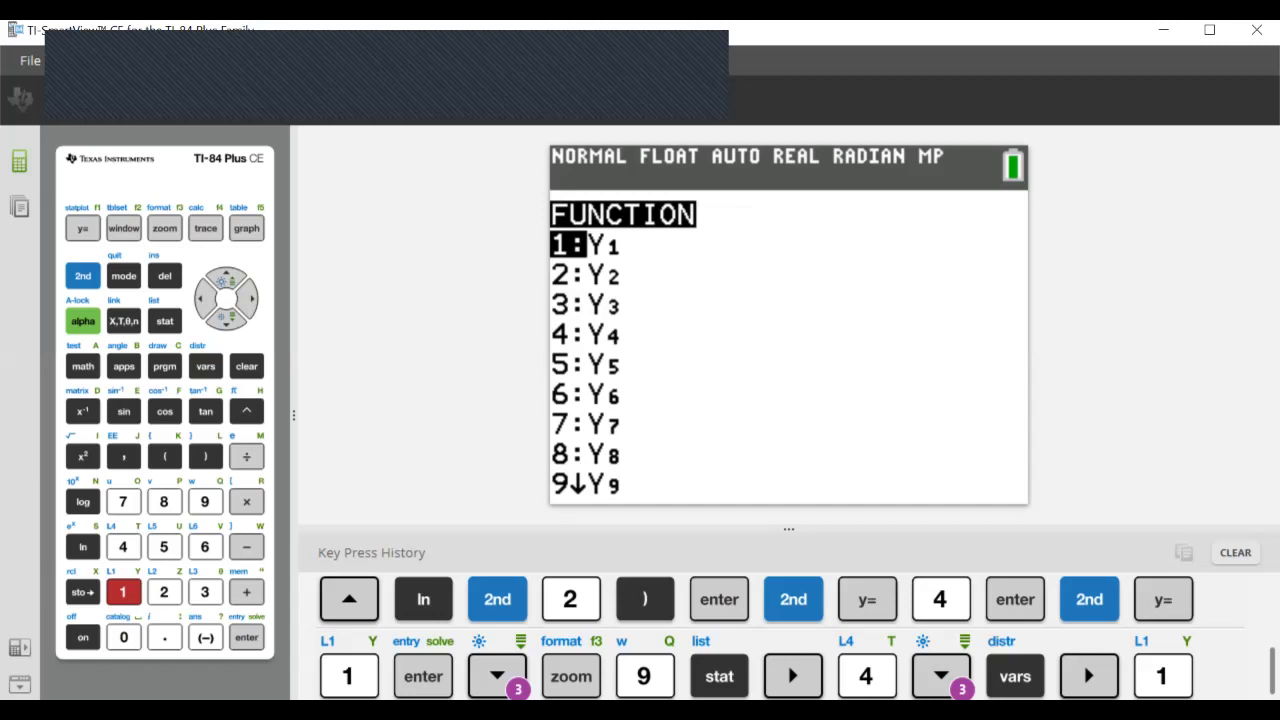
pyautogui.press('1')
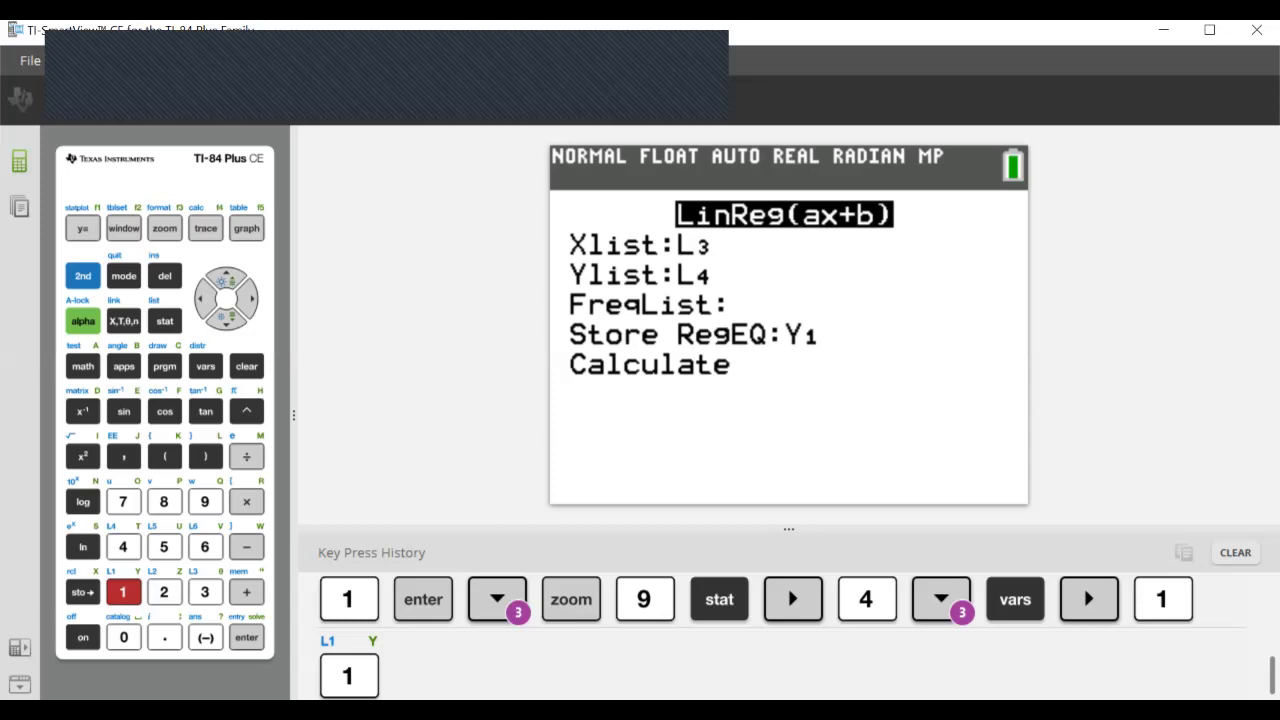
pyautogui.press('Down')
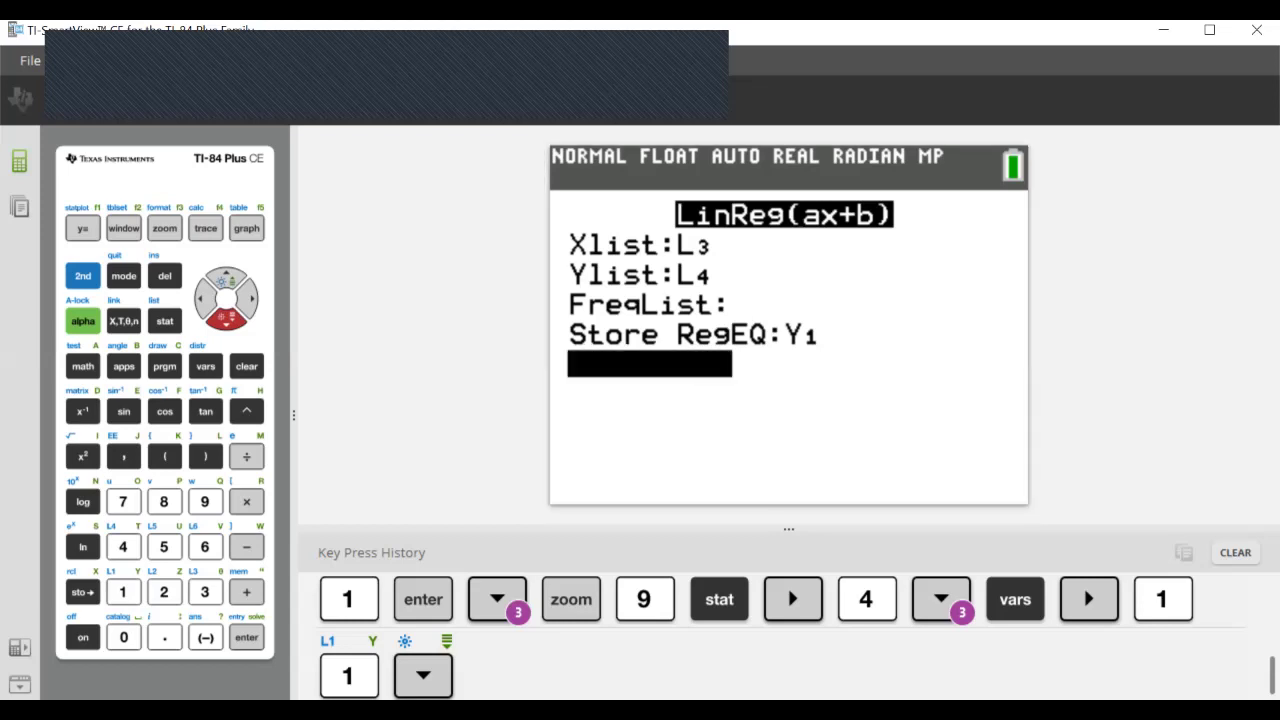
pyautogui.press('Return')
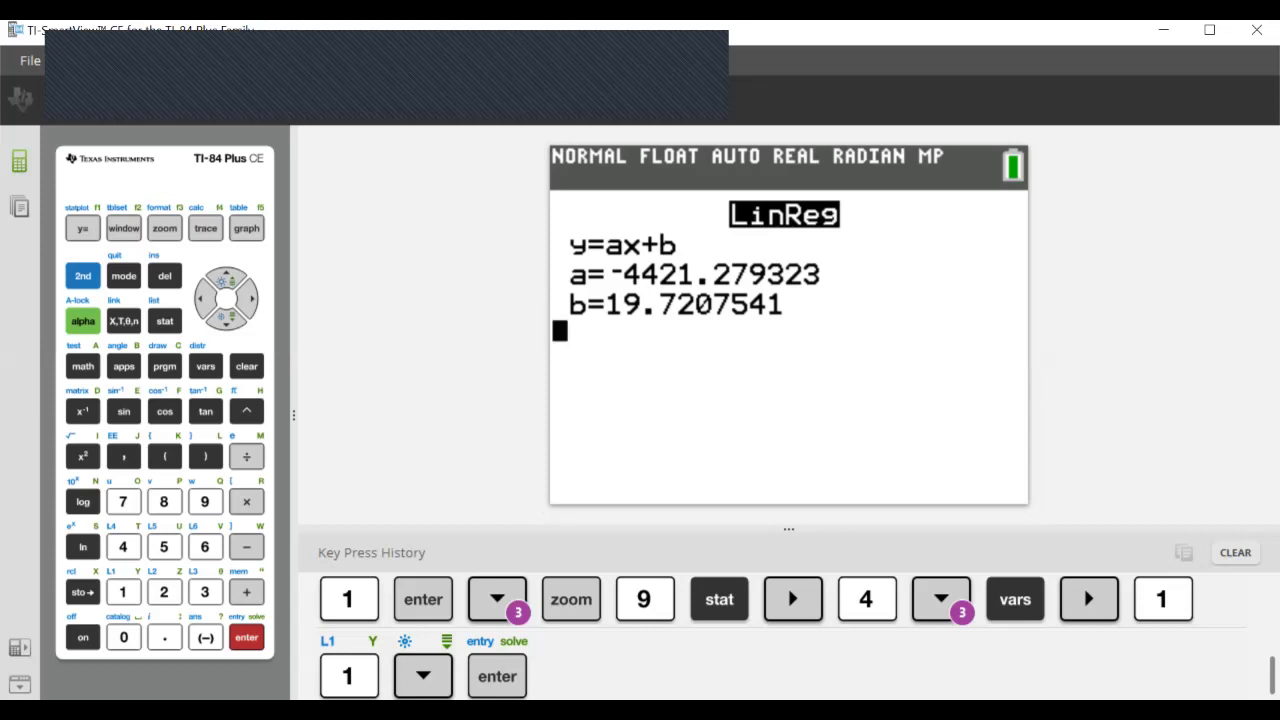
pyautogui.press('F5')
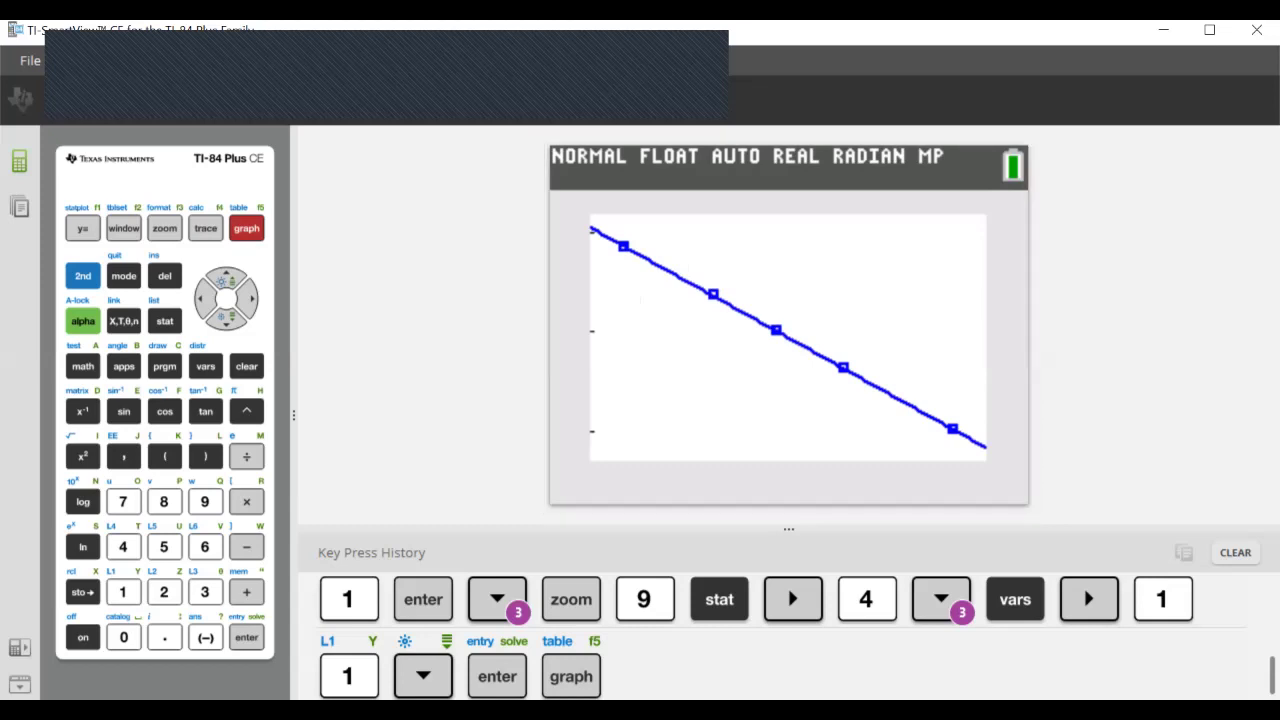
# Step: Shorten the X coefficient of the Y1 equation to -4421 by removing its decimals
pyautogui.press('F1')
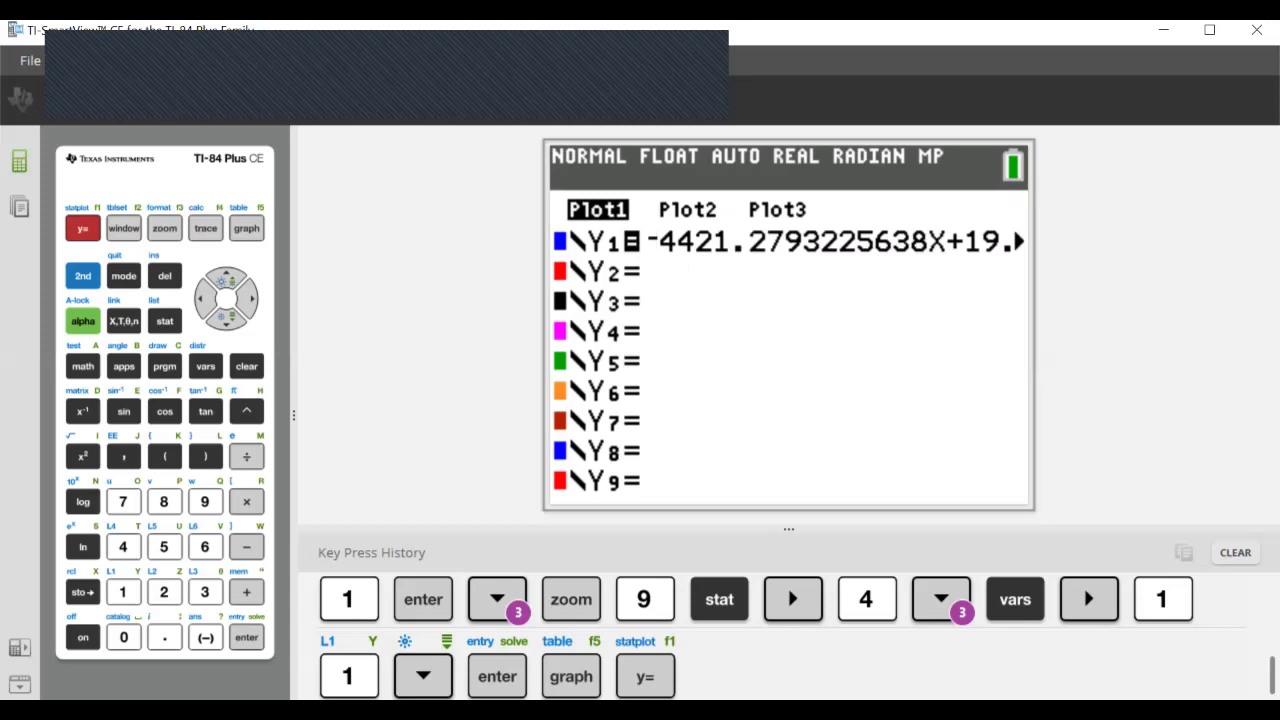
pyautogui.press('Right')
pyautogui.press('Right')
pyautogui.press('Right')
pyautogui.press('Right')
pyautogui.press('Right')
pyautogui.press('Right')
pyautogui.press('Right')
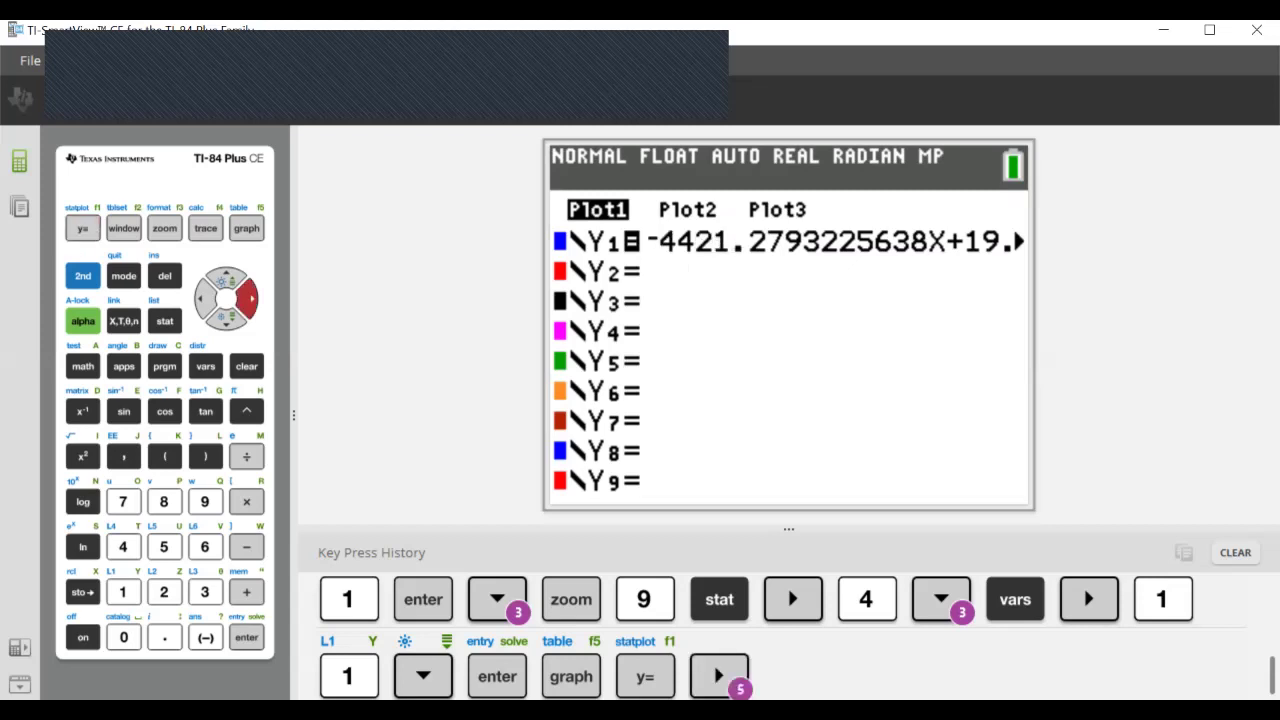
pyautogui.press('Left')
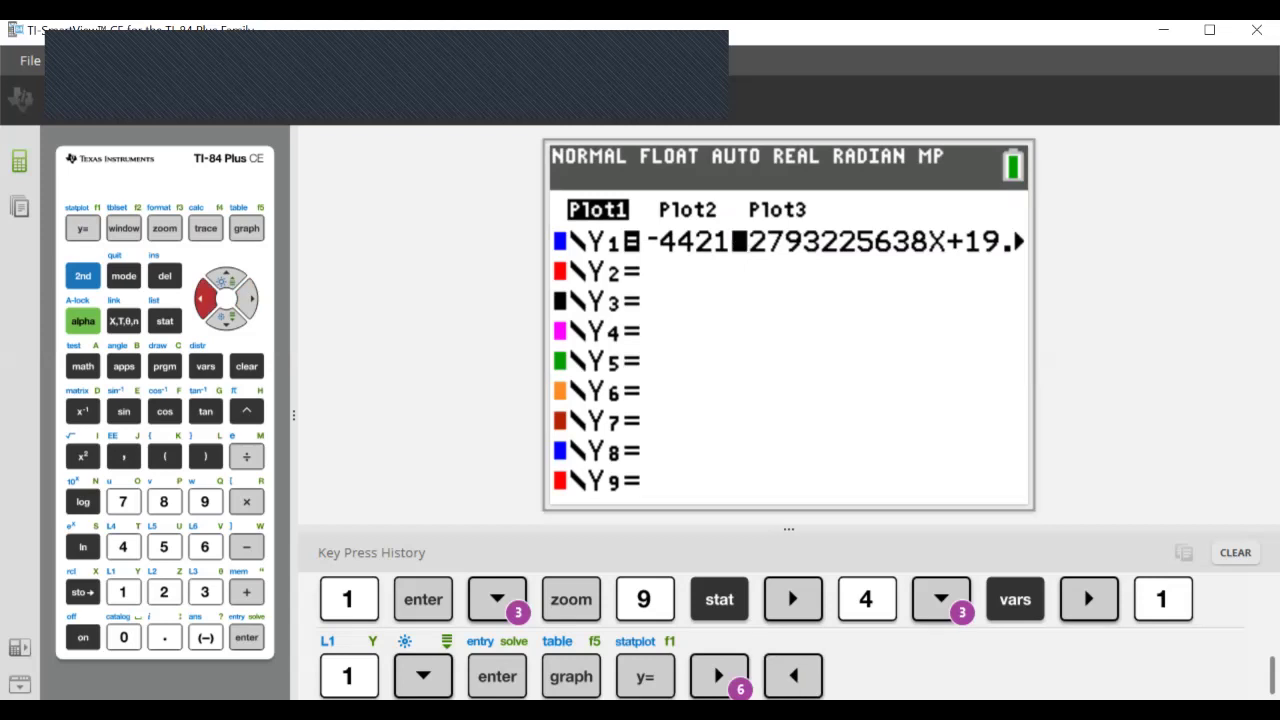
pyautogui.press('Delete')
pyautogui.press('Delete')
pyautogui.press('Delete')
pyautogui.press('Delete')
pyautogui.press('Delete')
pyautogui.press('Delete')
pyautogui.press('Delete')
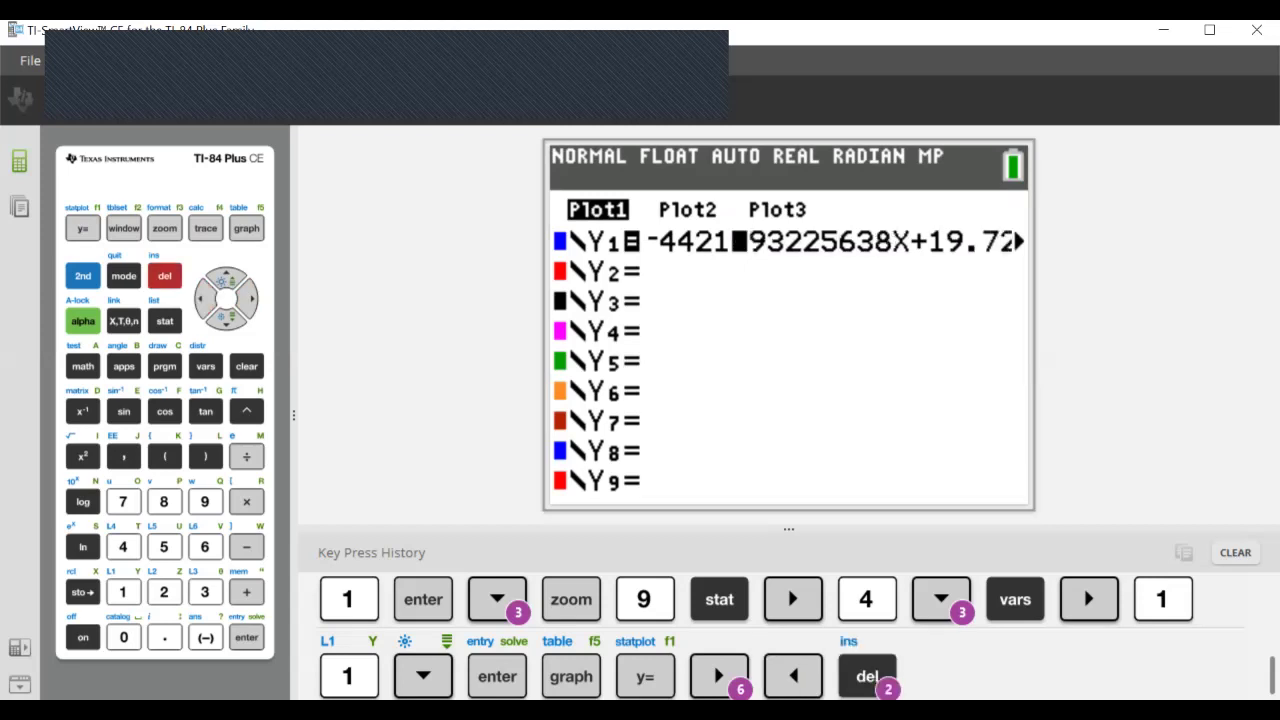
pyautogui.press('Delete')
pyautogui.press('Delete')
pyautogui.press('Delete')
pyautogui.press('Delete')
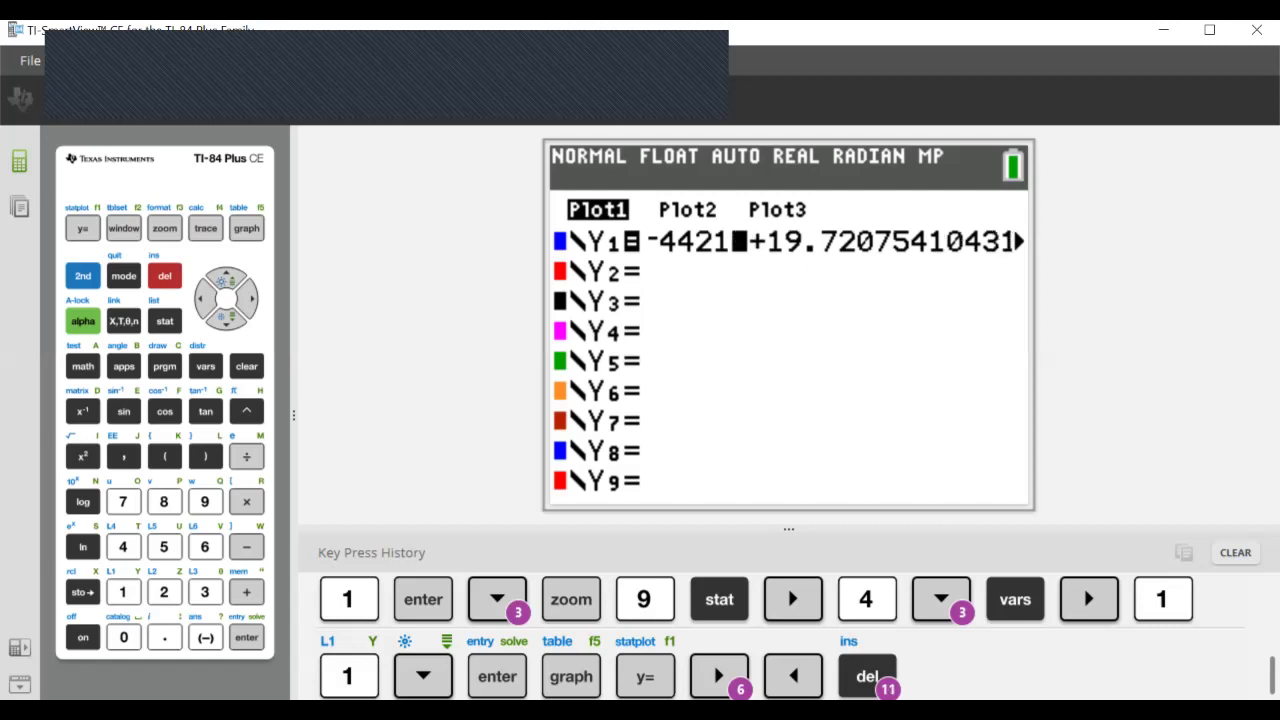
# Step: Shorten the constant term of the Y1 equation to 19.72 and graph the line with the data points again
pyautogui.press('Right')
pyautogui.press('Right')
pyautogui.press('Right')
pyautogui.press('Right')
pyautogui.press('Right')
pyautogui.press('Right')
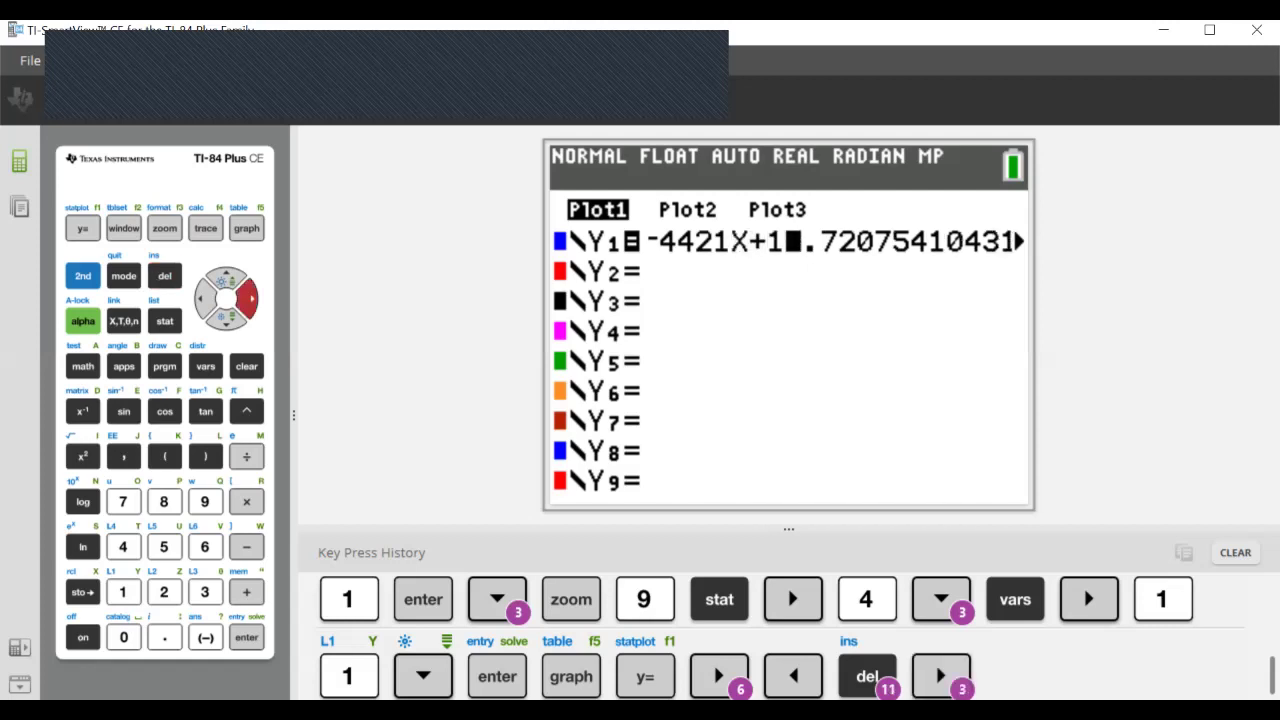
pyautogui.press('Right')
pyautogui.press('Delete')
pyautogui.press('Delete')
pyautogui.press('Delete')
pyautogui.press('Delete')
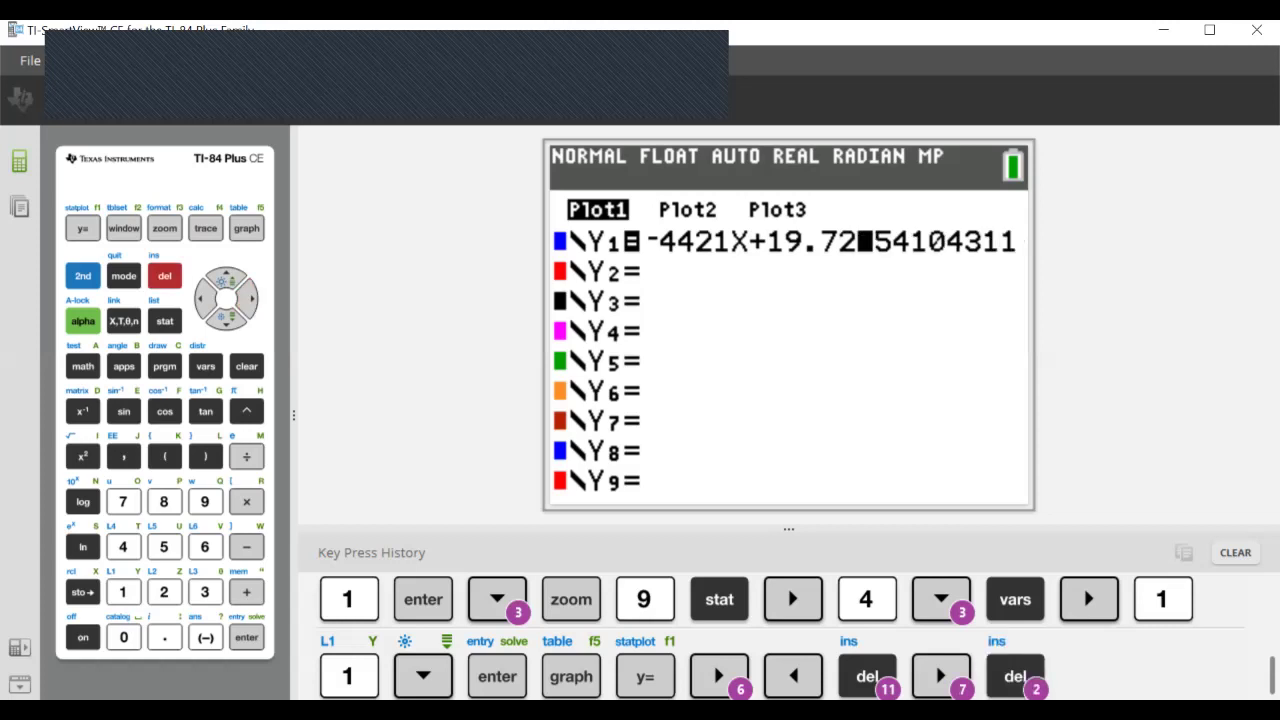
pyautogui.press('Delete')
pyautogui.press('Delete')
pyautogui.press('Delete')
pyautogui.press('Delete')
pyautogui.press('Delete')
pyautogui.press('Delete')
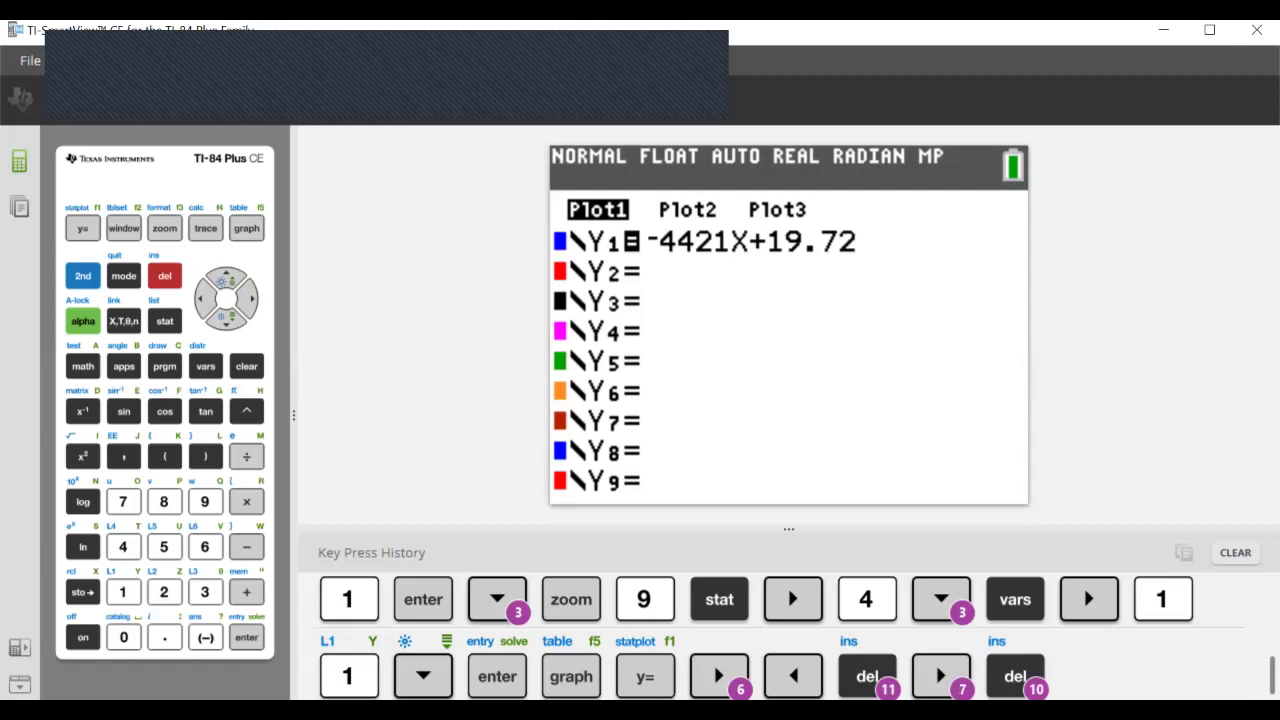
pyautogui.press('F5')
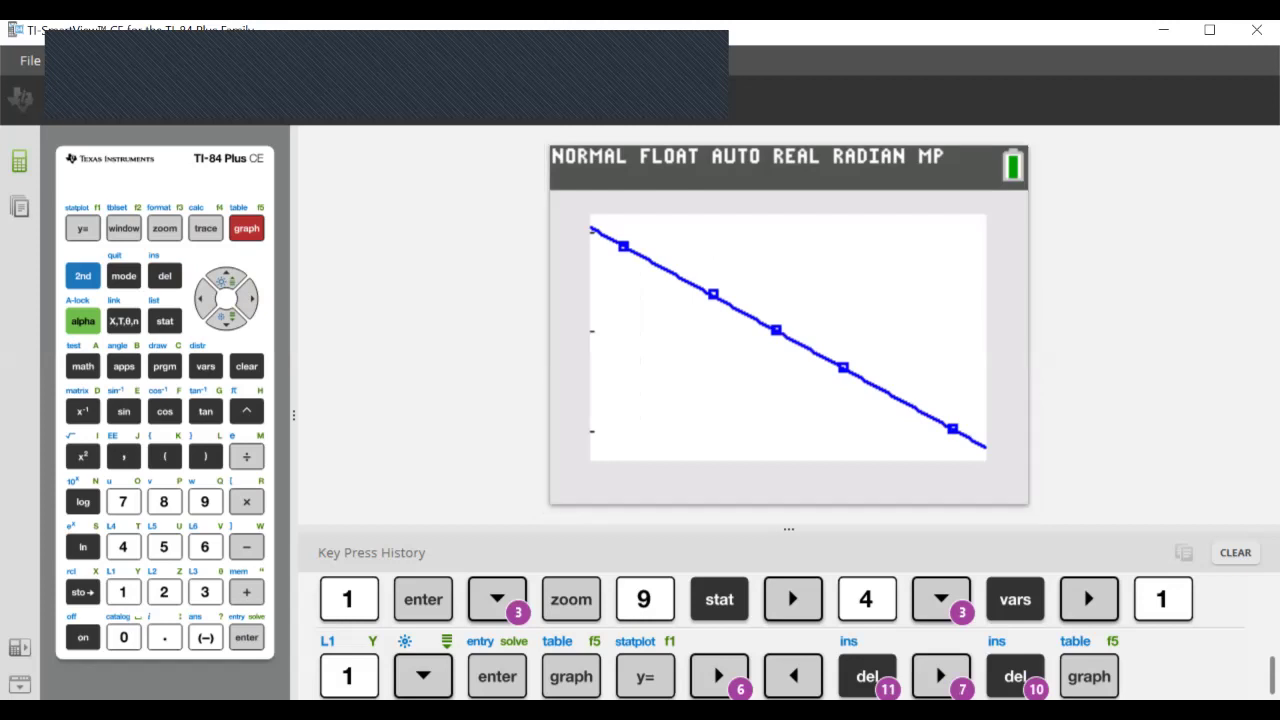
# Step: Review the shortened Y1 equation in the function editor
pyautogui.press('F1')
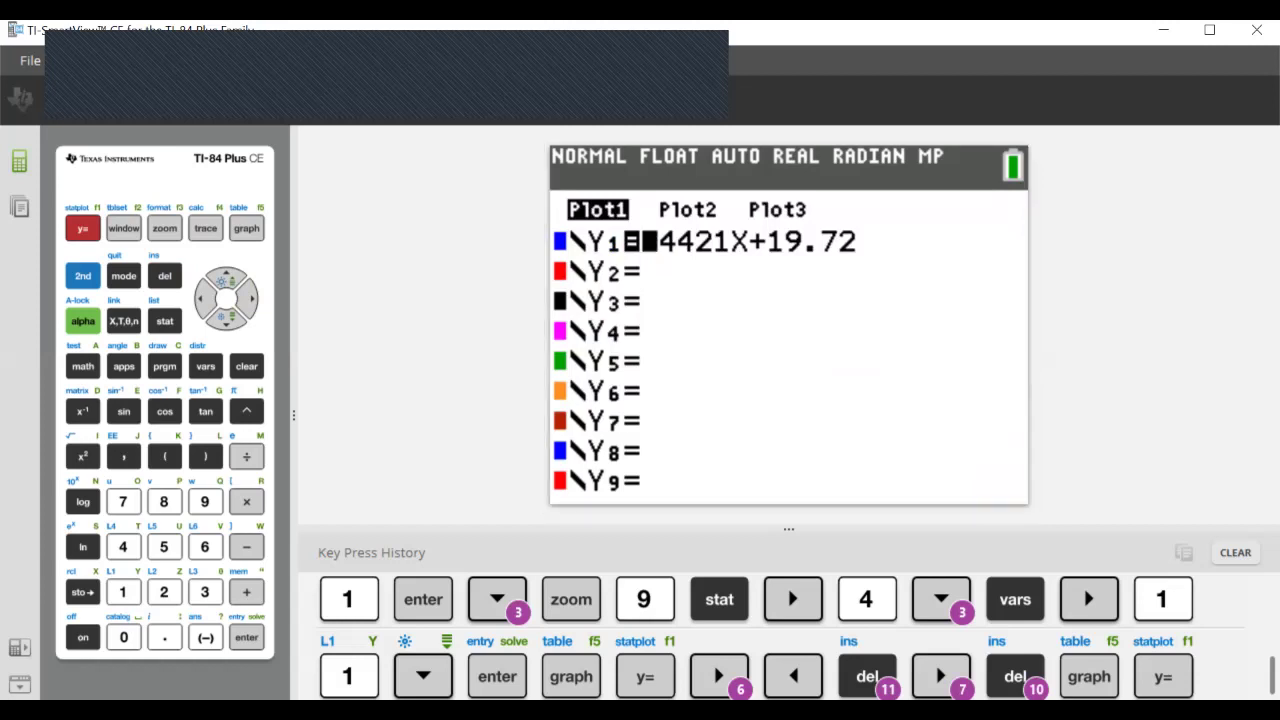
pyautogui.click(83, 276)
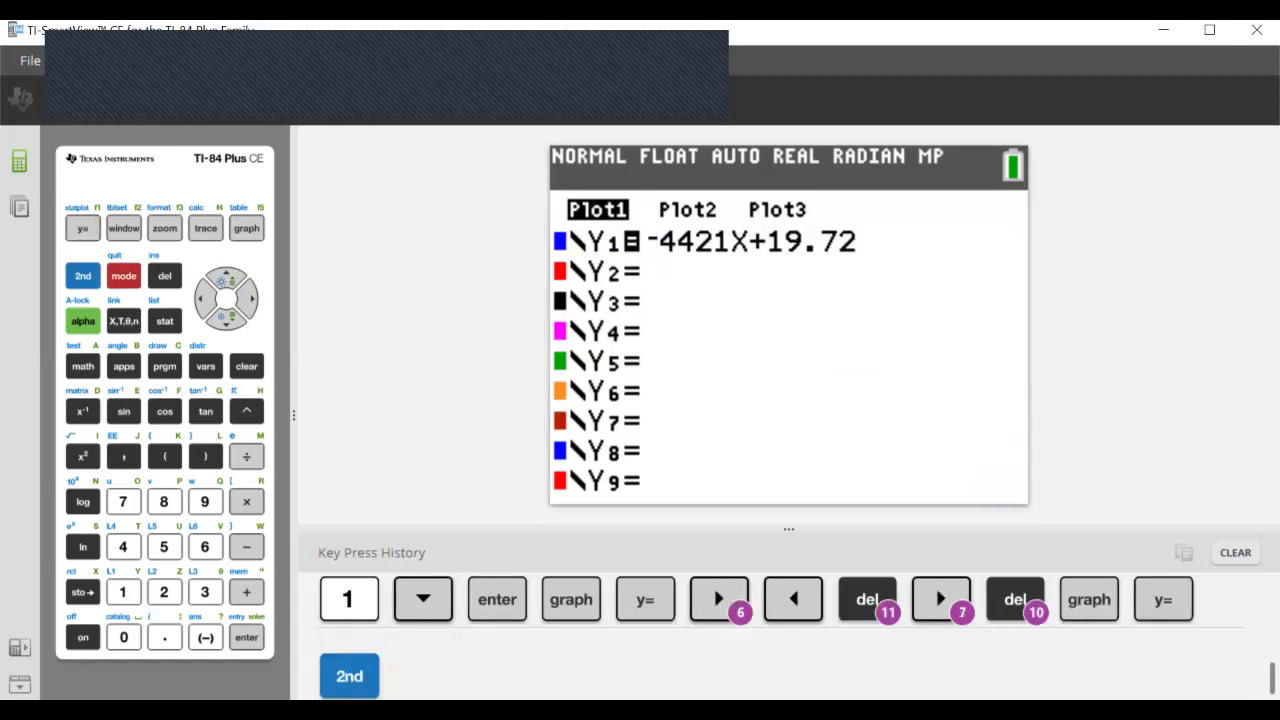
pyautogui.click(124, 276)
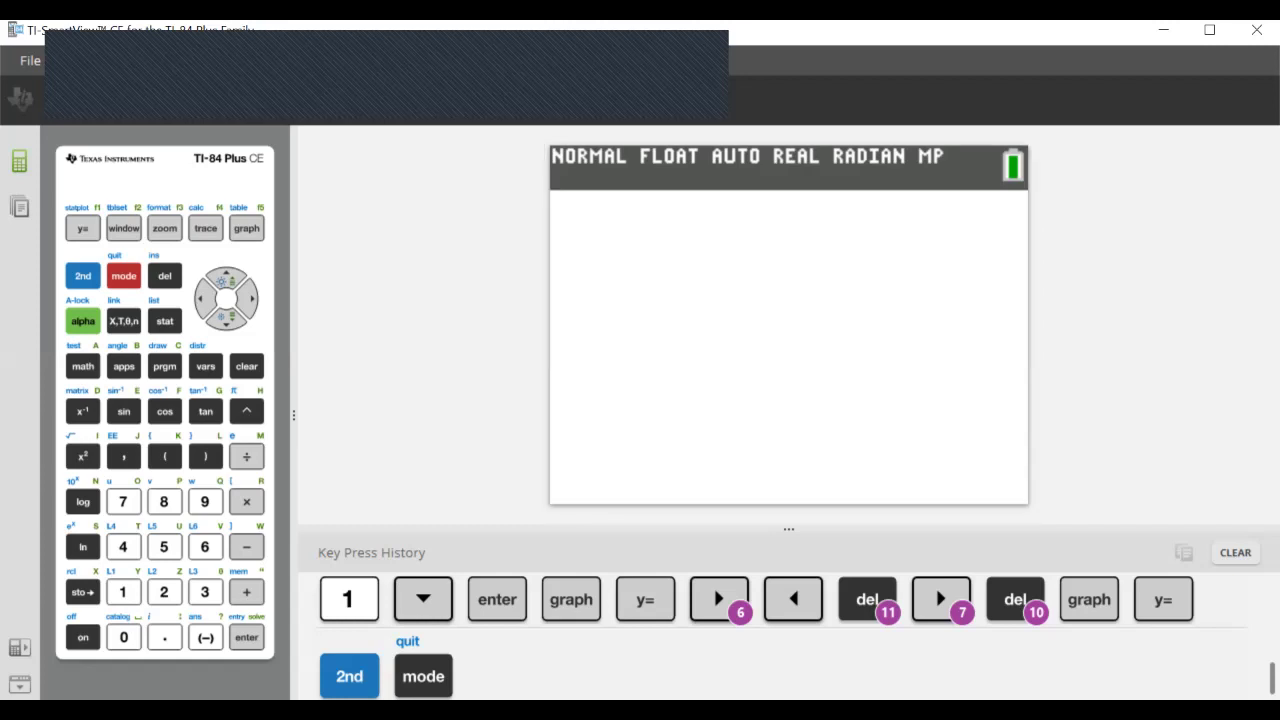
pyautogui.press('F1')
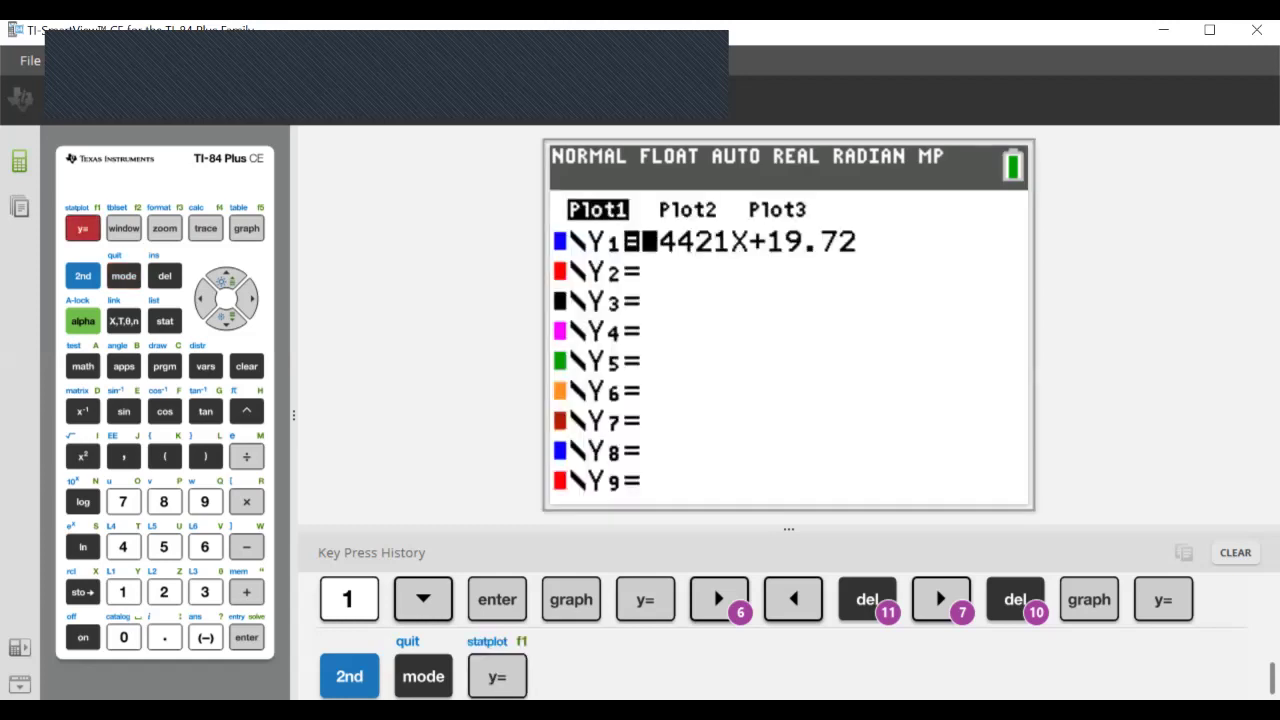